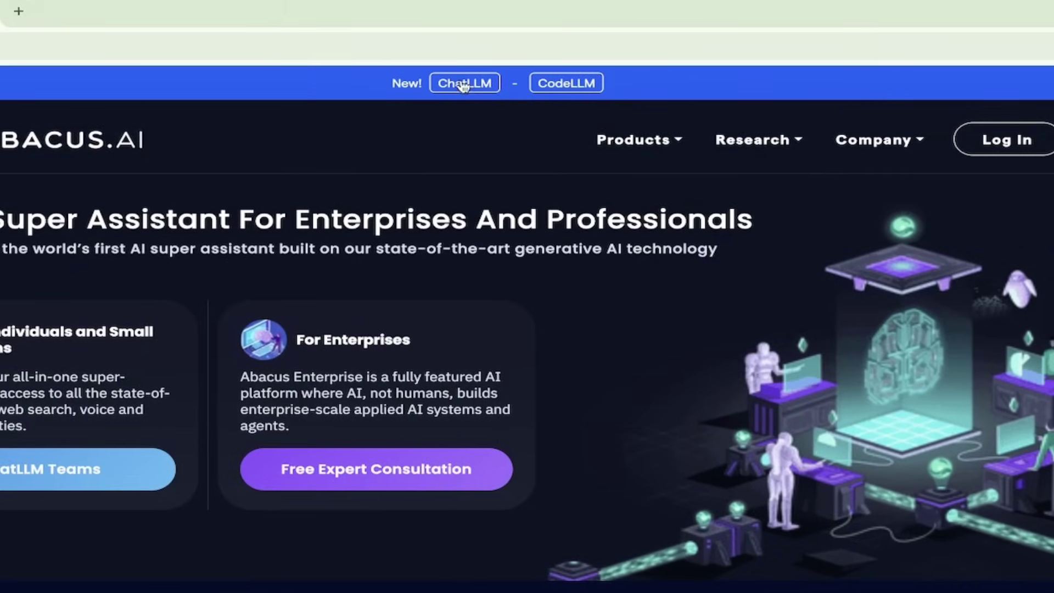
# - Open ChatLLM from the Abacus.AI site, look through the available models and choose o1 for the chat
pyautogui.click(463, 84)
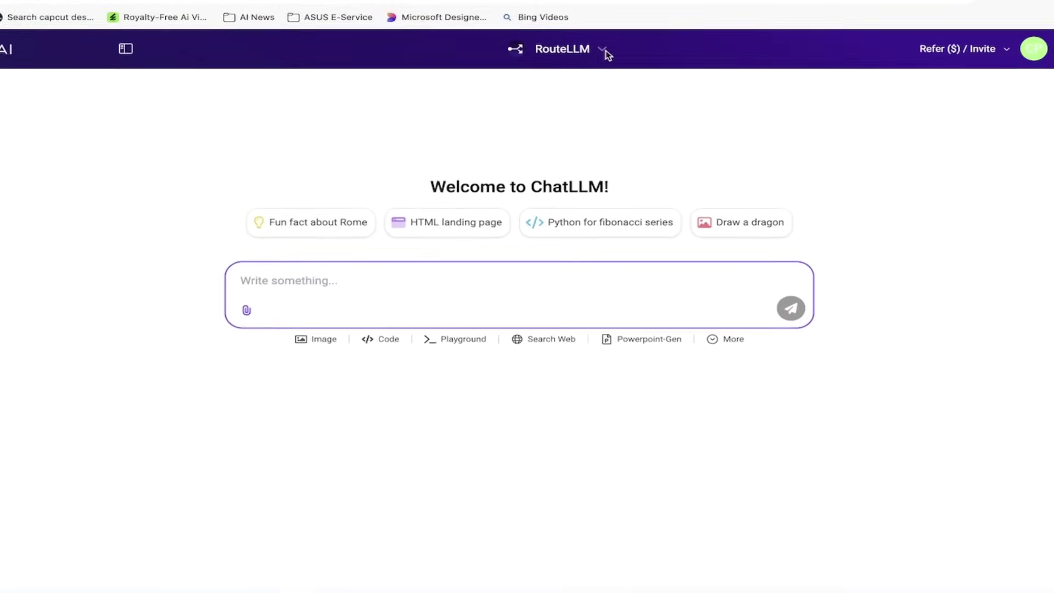
pyautogui.click(615, 19)
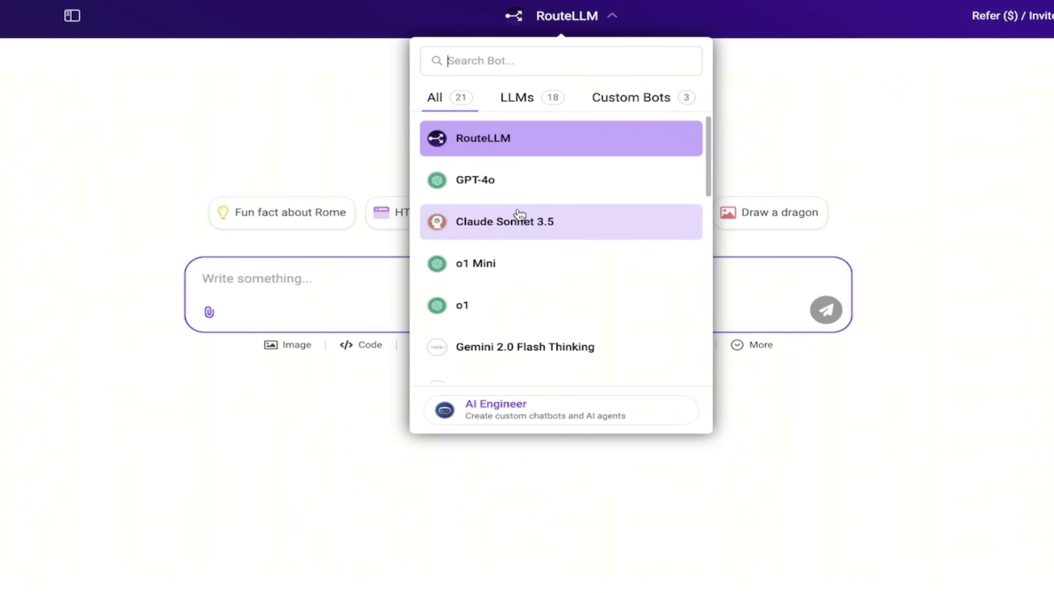
pyautogui.scroll(-1, 520, 214)
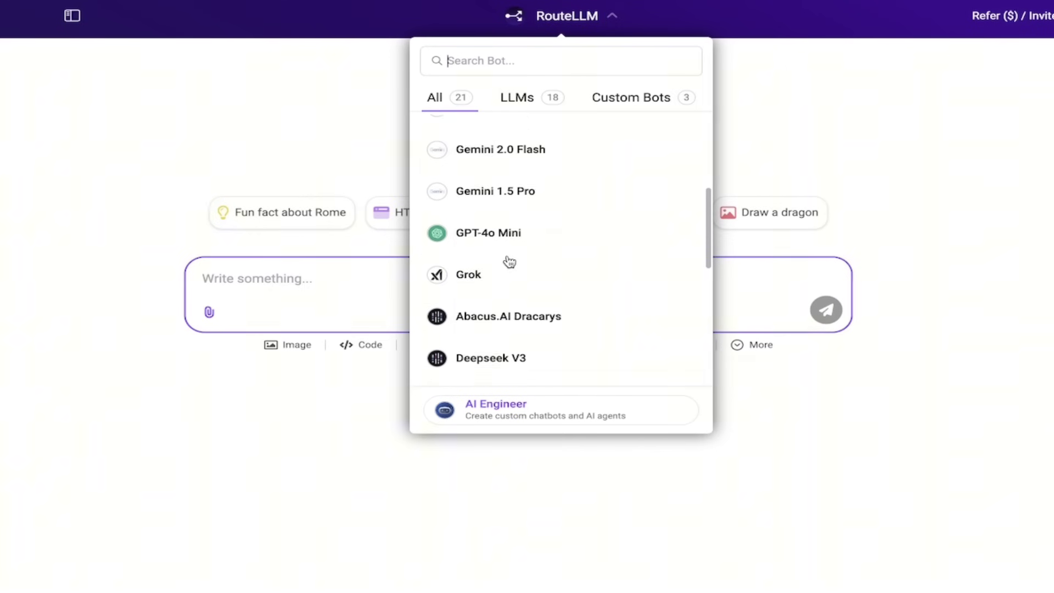
pyautogui.scroll(-2, 501, 308)
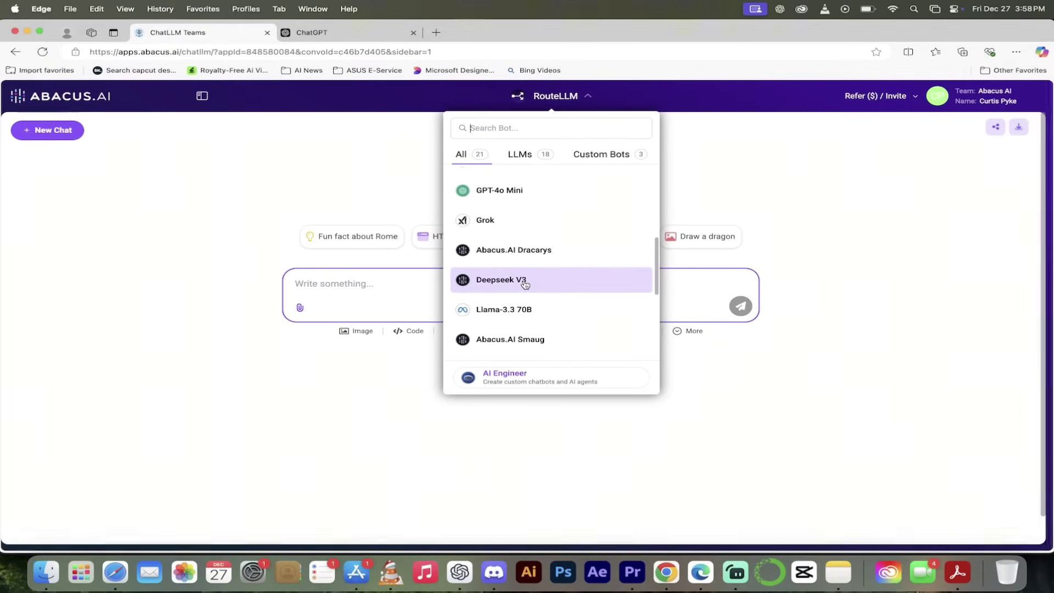
pyautogui.scroll(5, 525, 285)
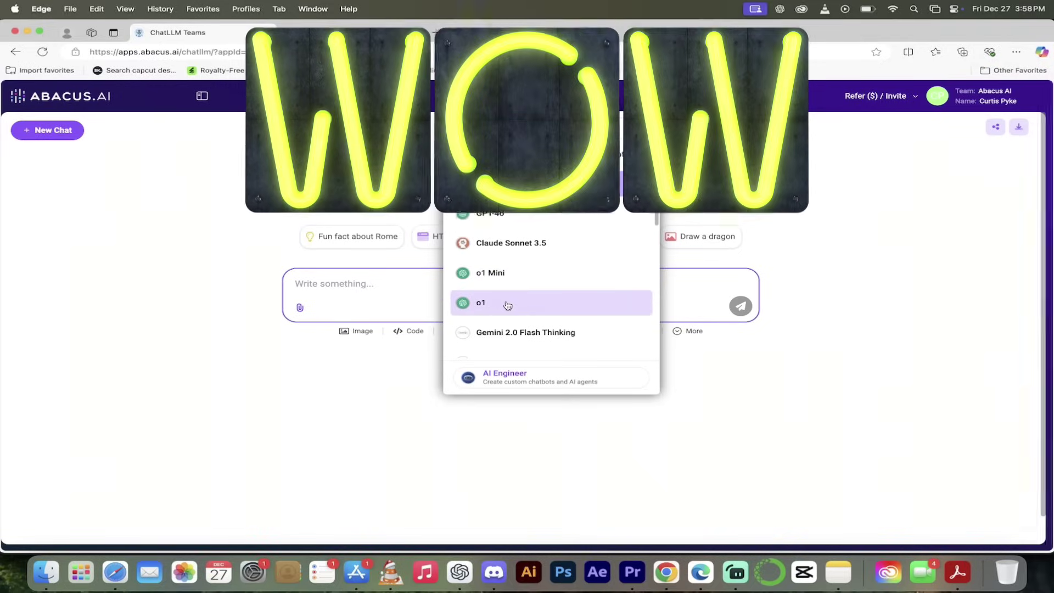
pyautogui.click(504, 303)
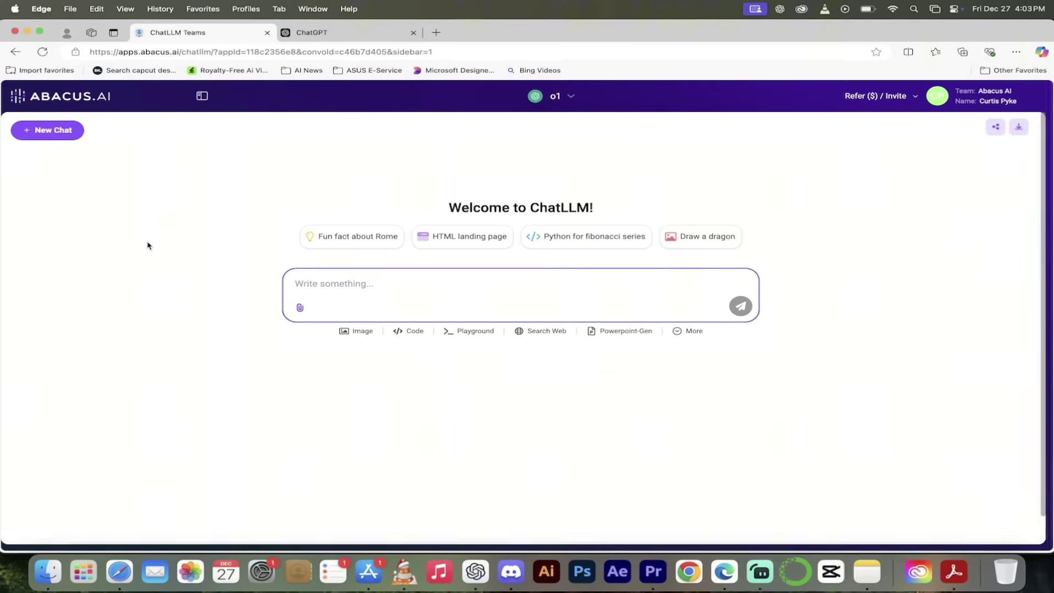
pyautogui.click(570, 99)
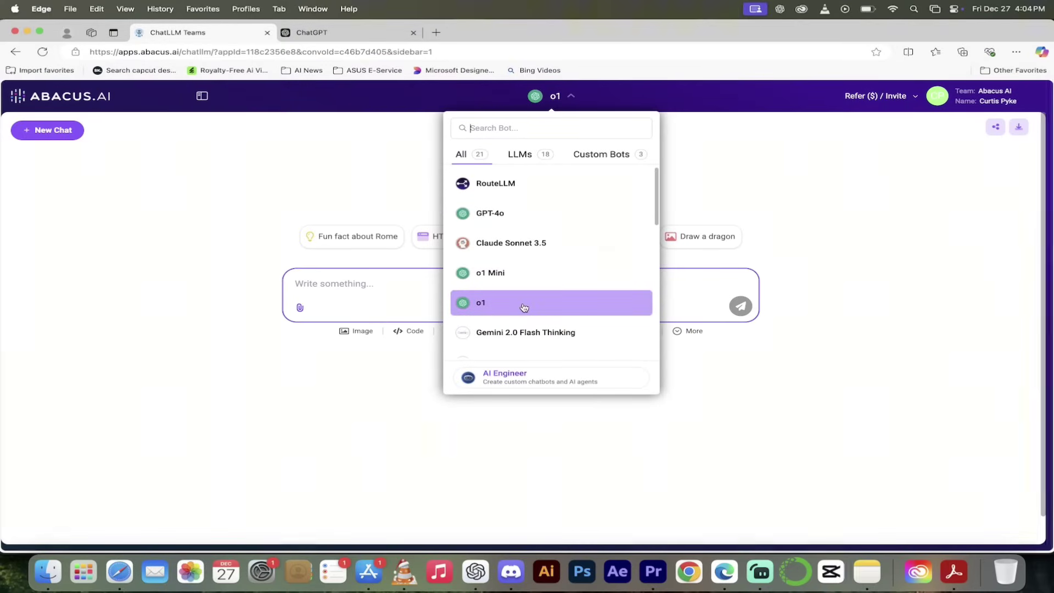
pyautogui.click(154, 346)
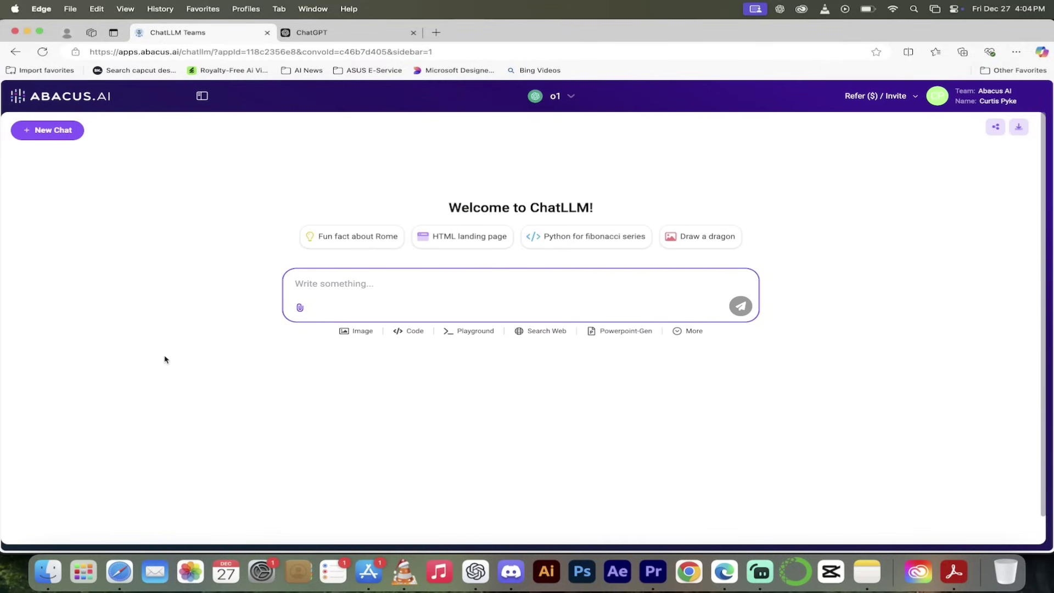
# - Attach the Byte Latent Transformer PDF from the ChatLLM Teams folder to the ChatLLM prompt
pyautogui.click(47, 573)
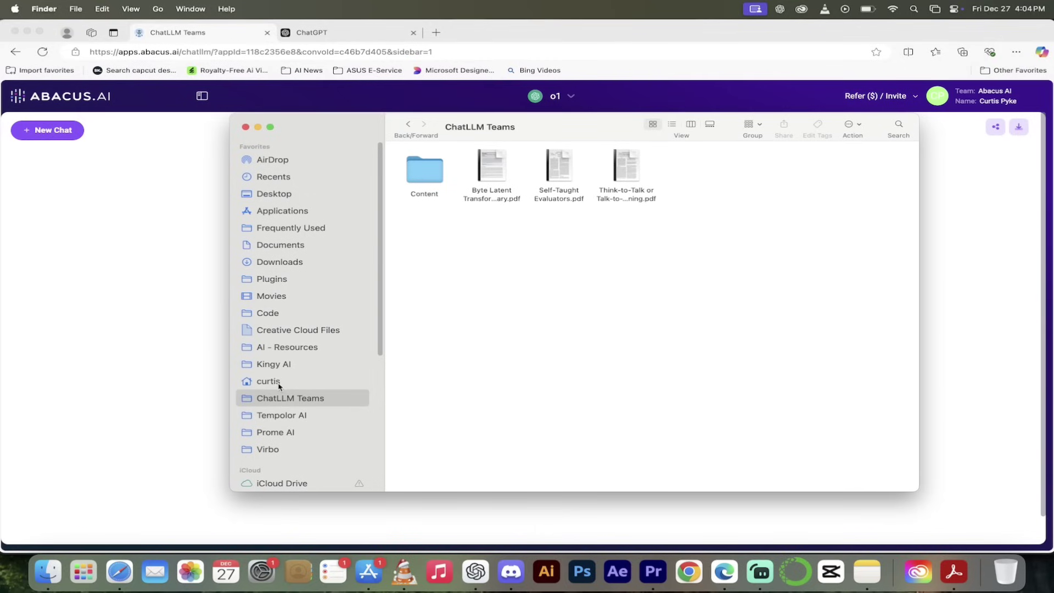
pyautogui.click(497, 162)
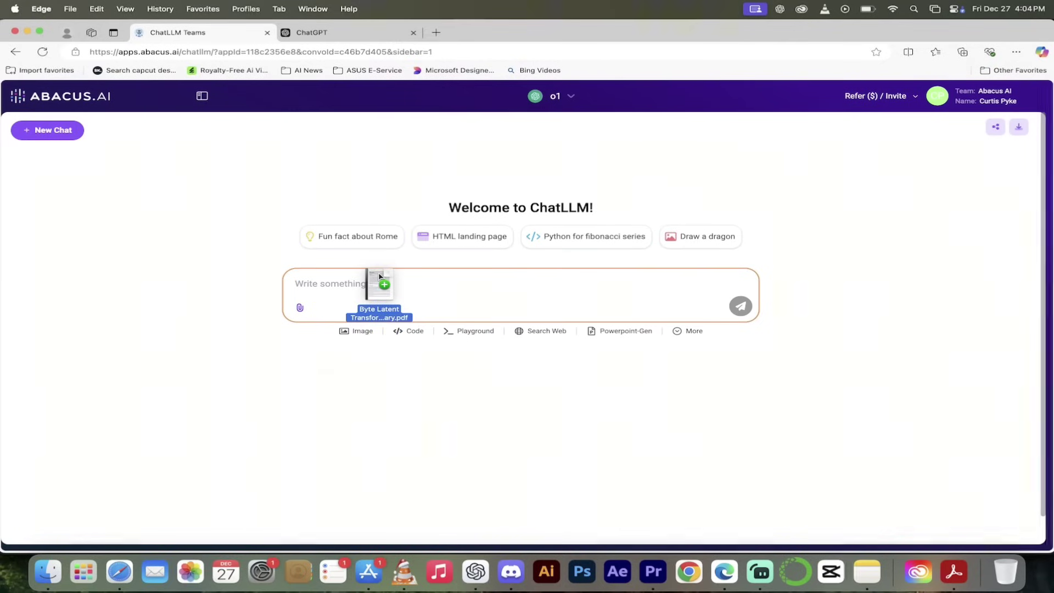
pyautogui.moveTo(383, 279); pyautogui.dragTo(381, 278)
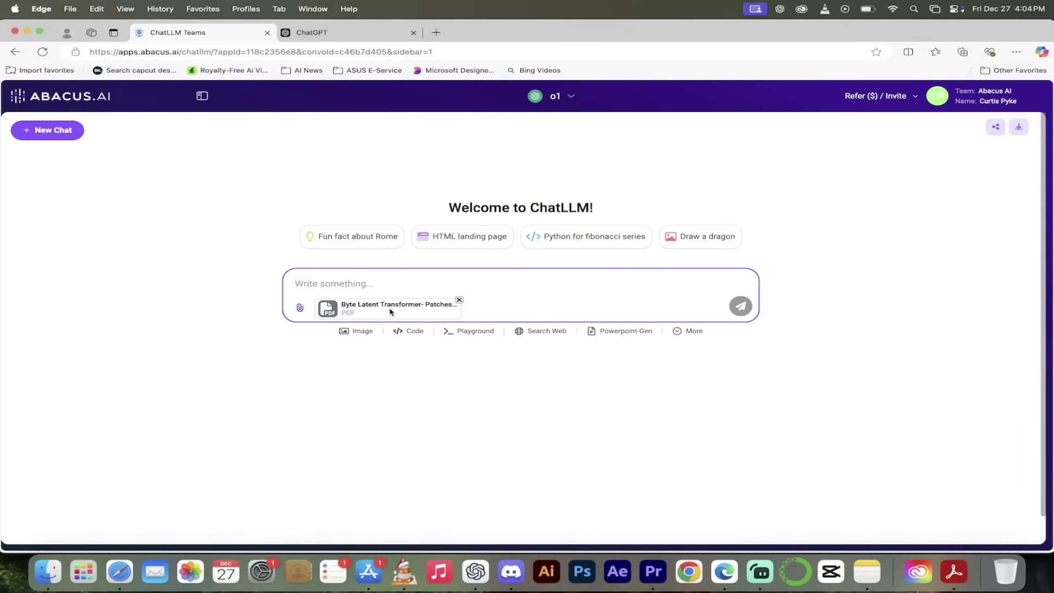
# - Switch to ChatGPT and try to attach the same Byte Latent Transformer PDF to a ChatGPT o1 message
pyautogui.click(354, 39)
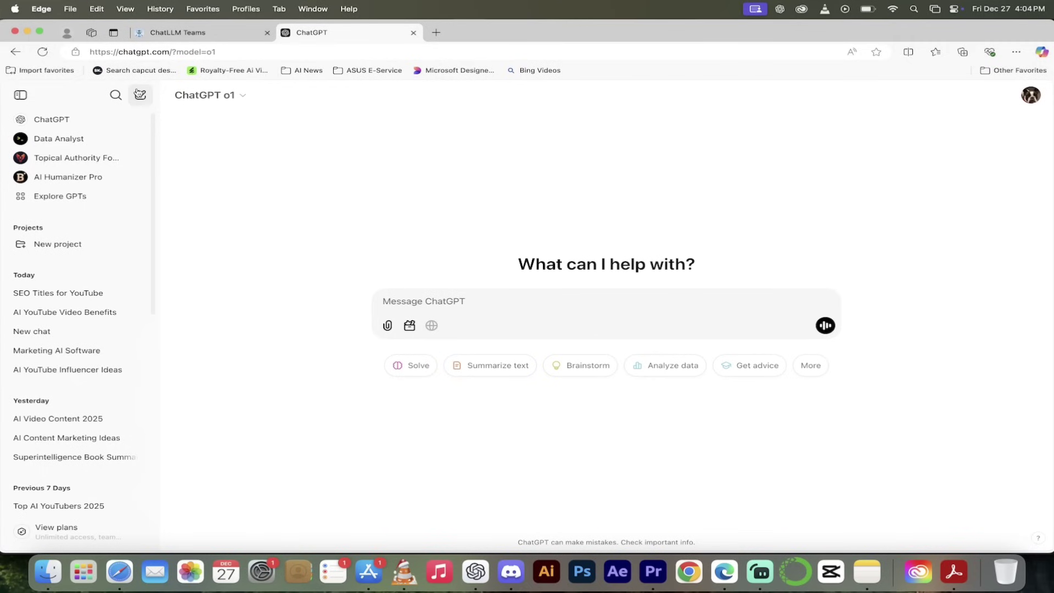
pyautogui.click(48, 572)
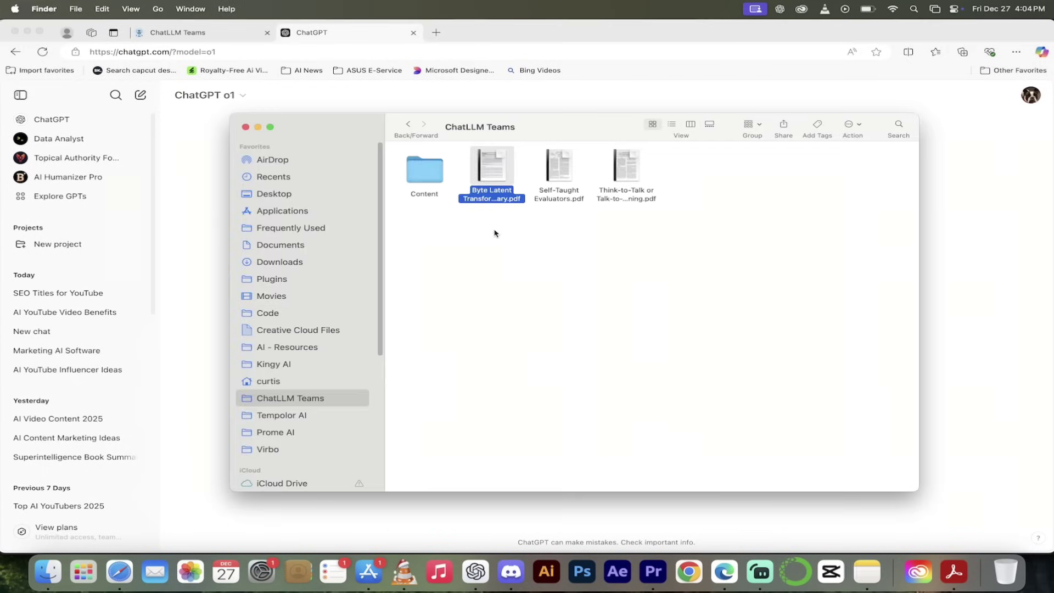
pyautogui.moveTo(494, 166); pyautogui.dragTo(574, 295)
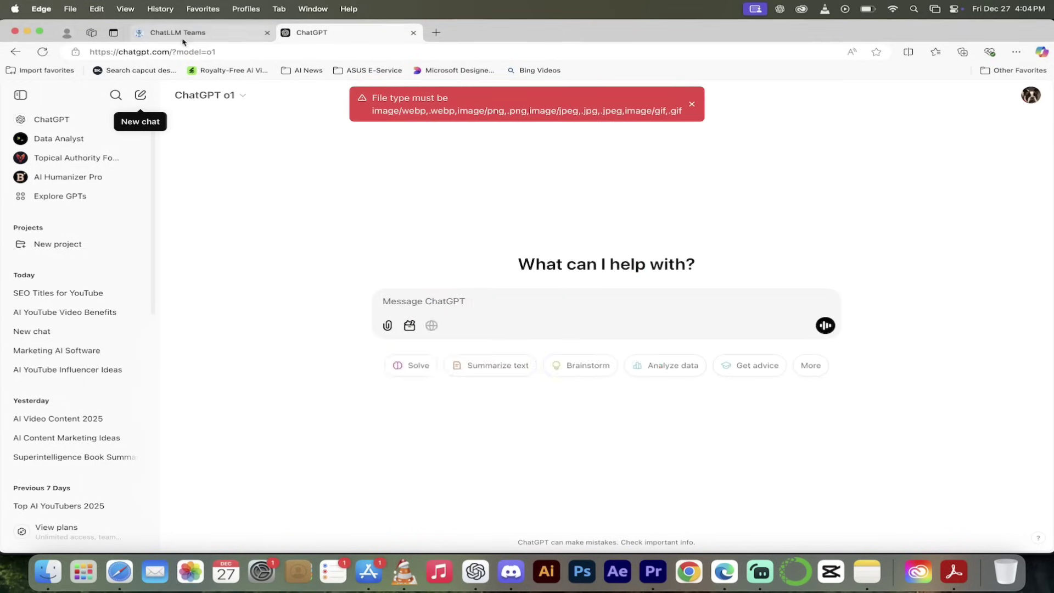
# - Switch back to ChatLLM Teams, send "Write a 1000 word summary of this document." for the attached PDF and read through the generated summary
pyautogui.click(181, 33)
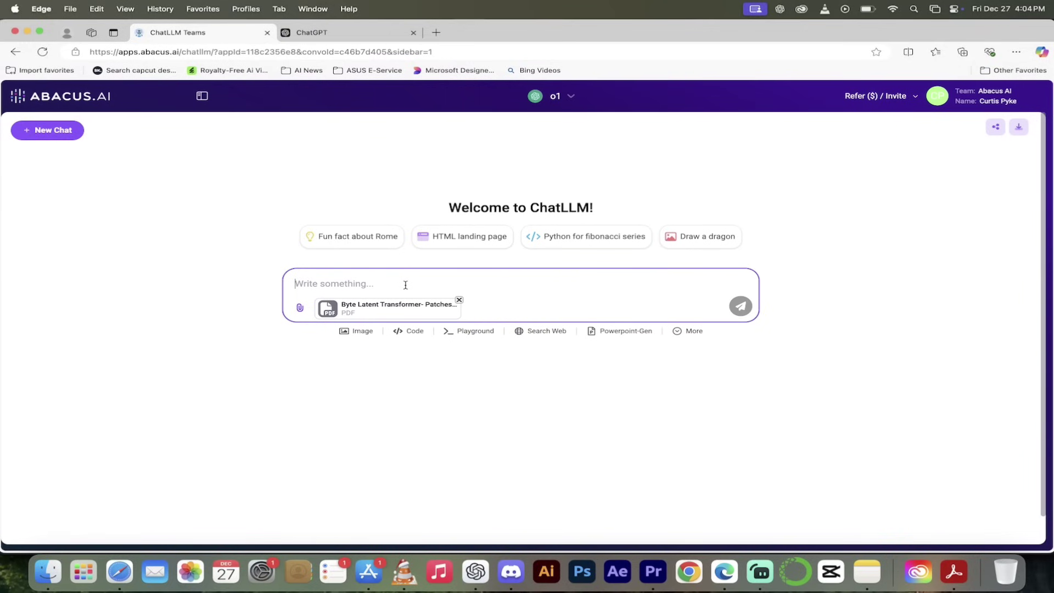
pyautogui.write('Write a 1000')
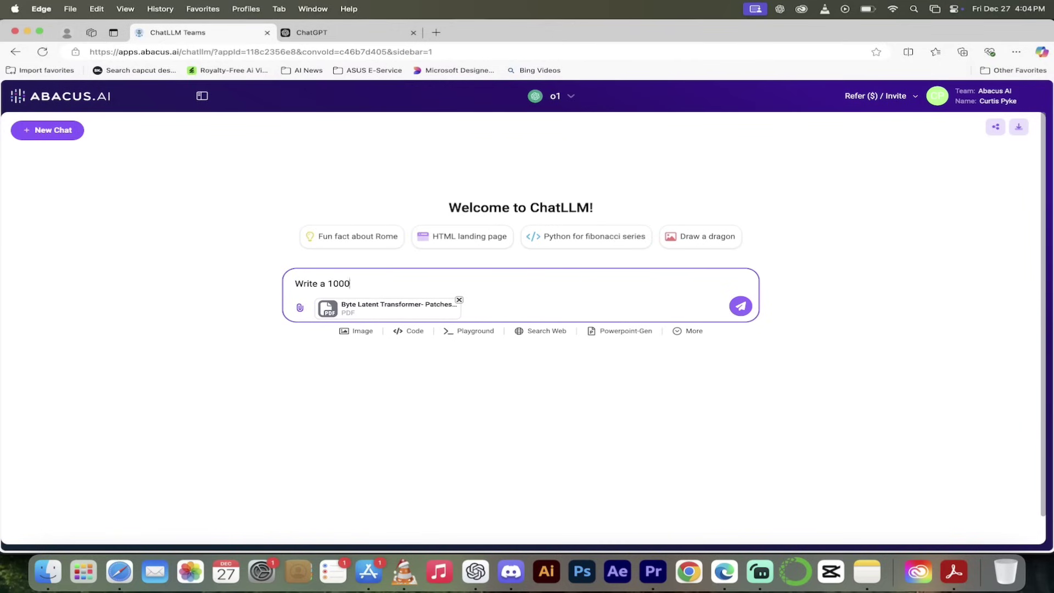
pyautogui.write(' word summary of this document.')
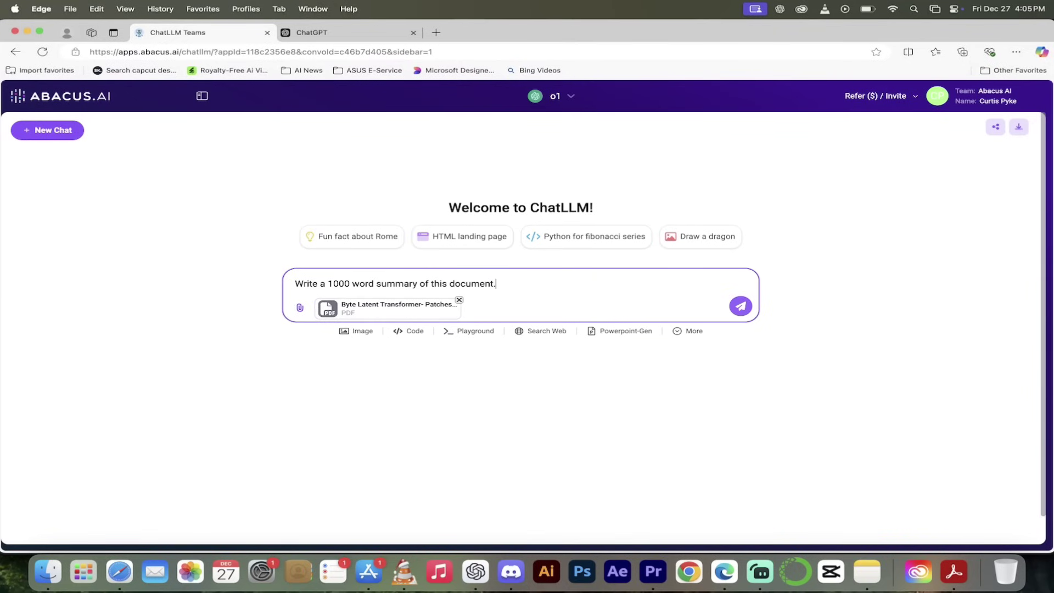
pyautogui.click(740, 306)
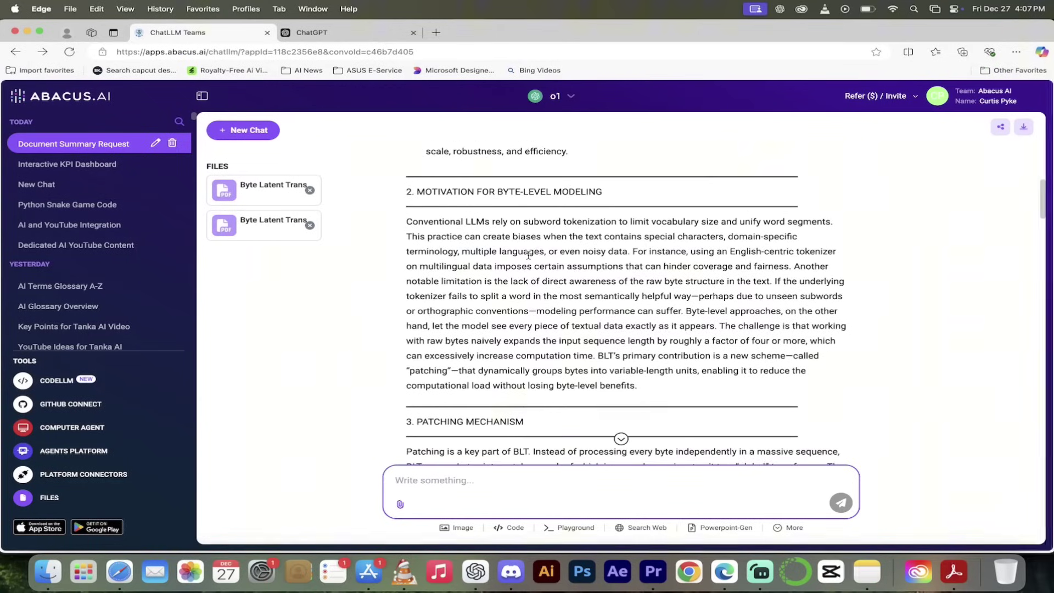
pyautogui.scroll(-10, 528, 254)
pyautogui.scroll(-5, 527, 285)
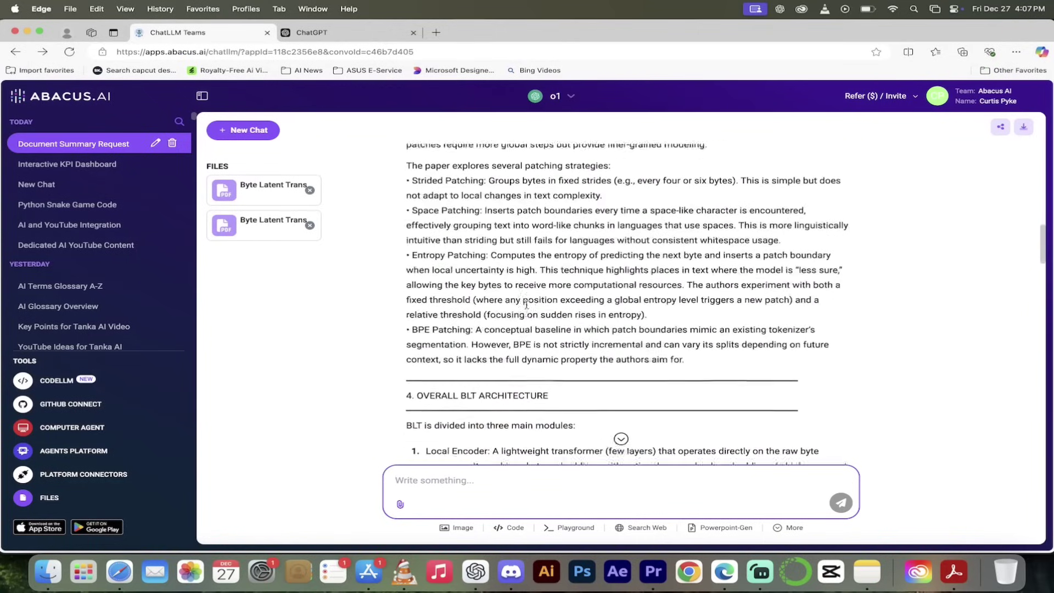
pyautogui.scroll(-5, 526, 305)
pyautogui.scroll(20, 526, 305)
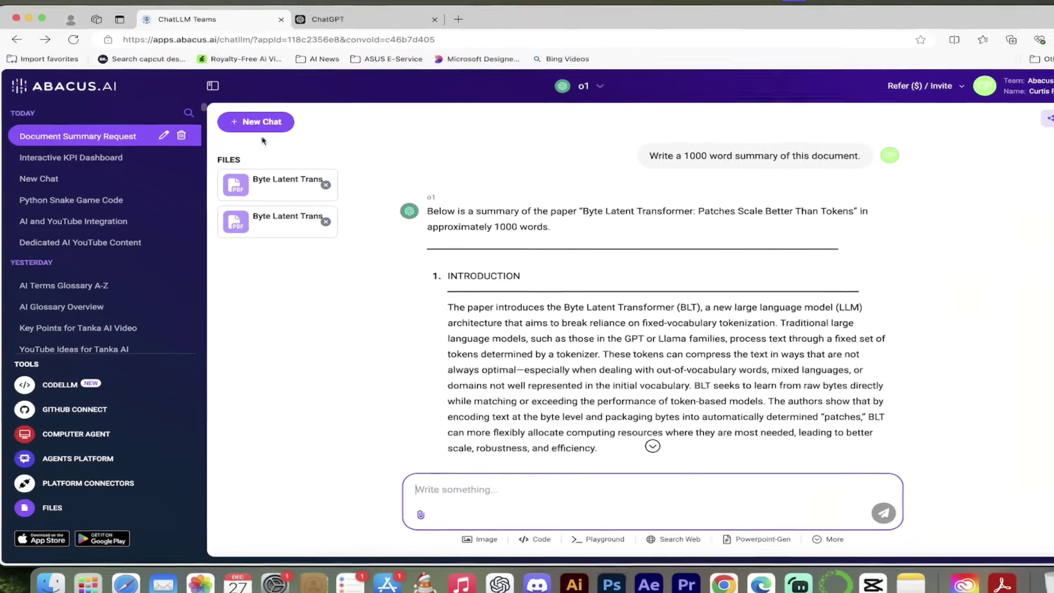
# - Start a new chat and collapse the chat history sidebar
pyautogui.click(295, 103)
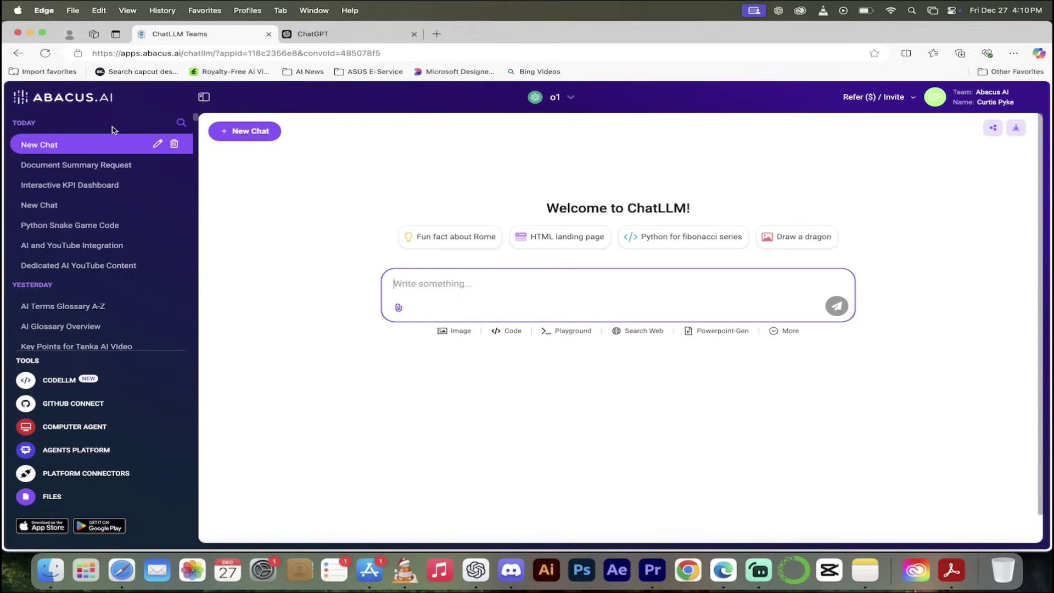
pyautogui.click(204, 97)
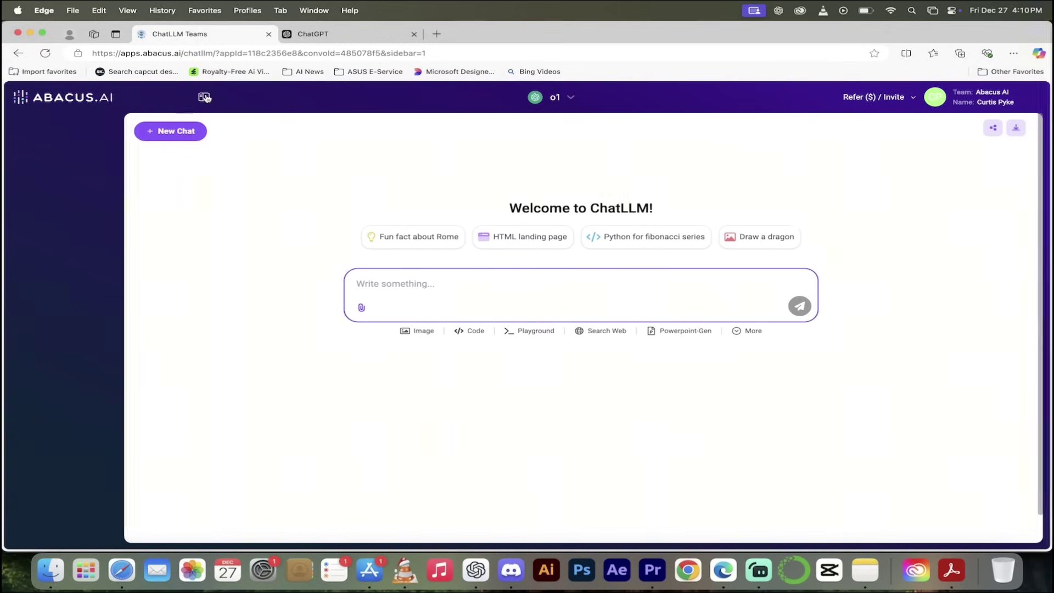
pyautogui.click(204, 97)
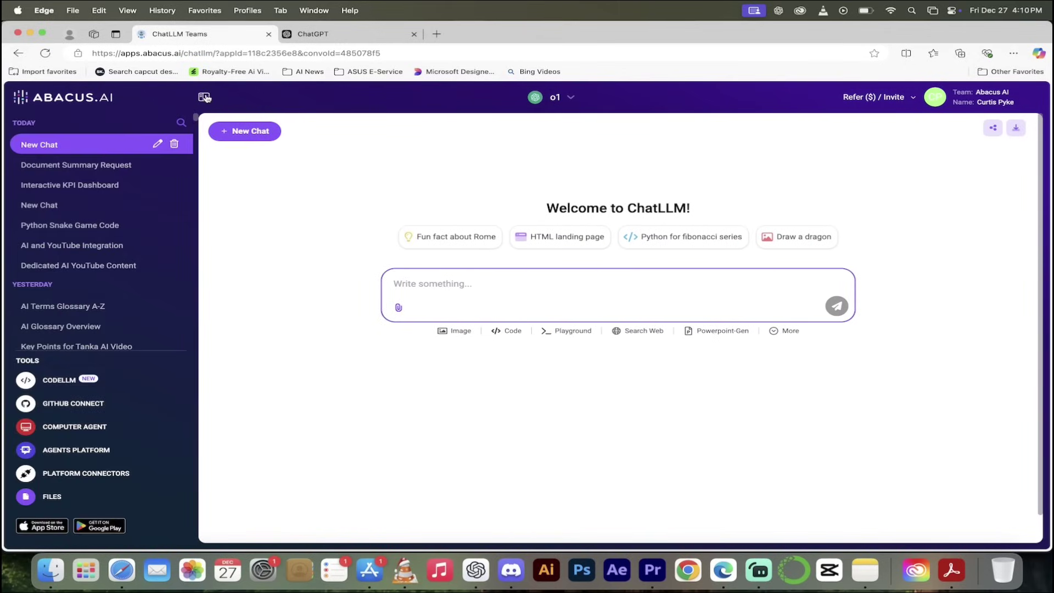
pyautogui.click(204, 97)
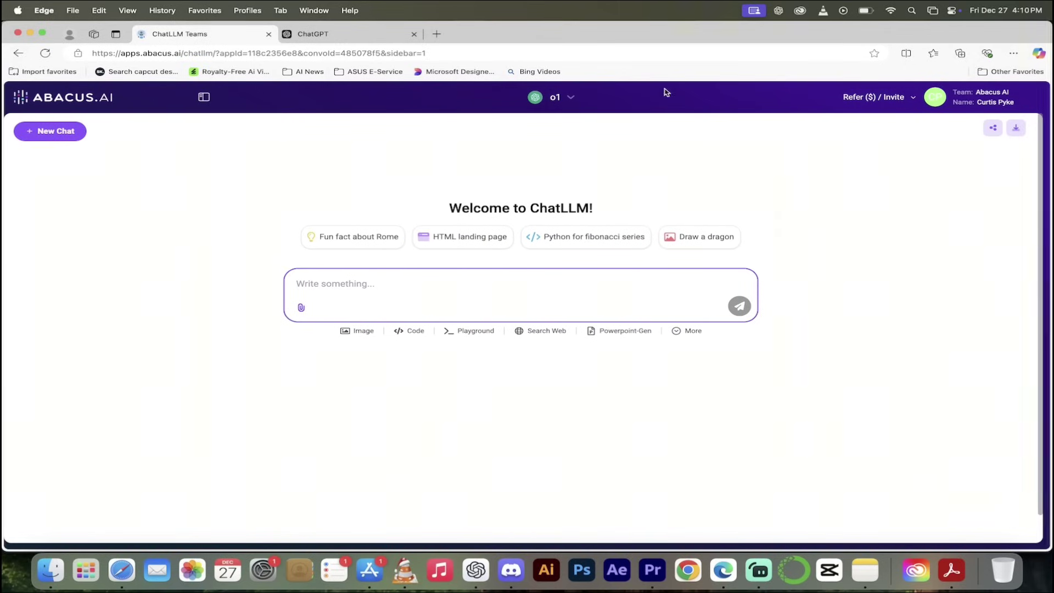
# - Select the o1 model and send "In the playground, create an interactive metrics dashboard for a website display KPI."
pyautogui.click(571, 98)
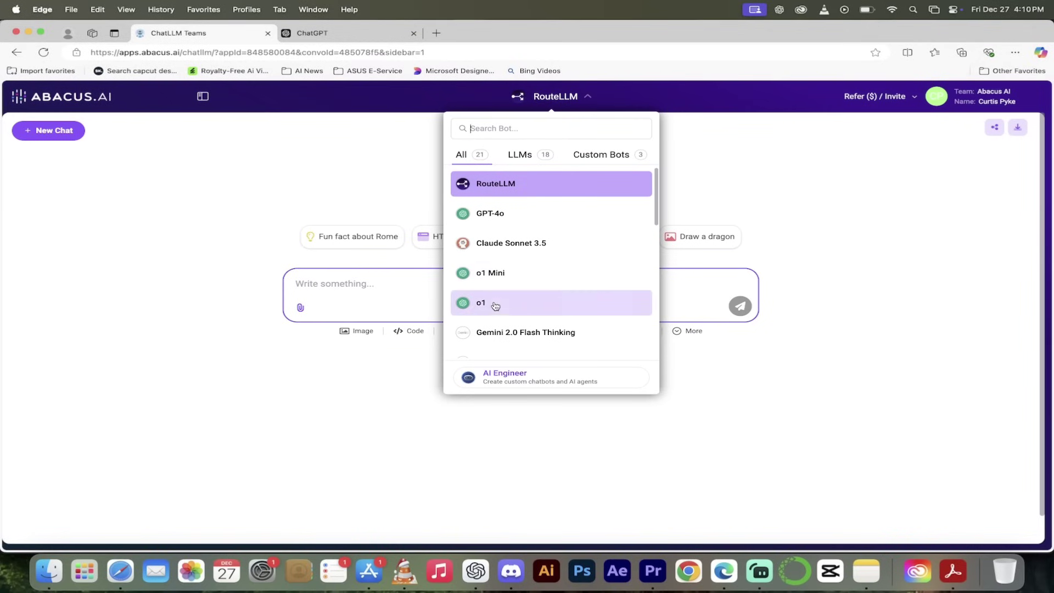
pyautogui.click(494, 308)
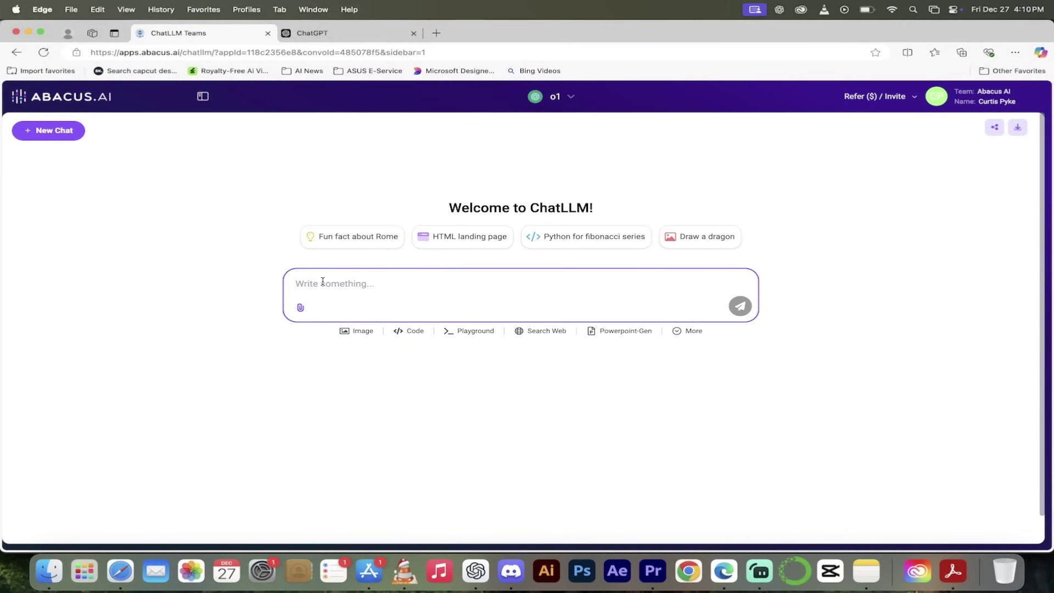
pyautogui.write('In the playground, create an interactive metrics dashboard for a website display KPI.')
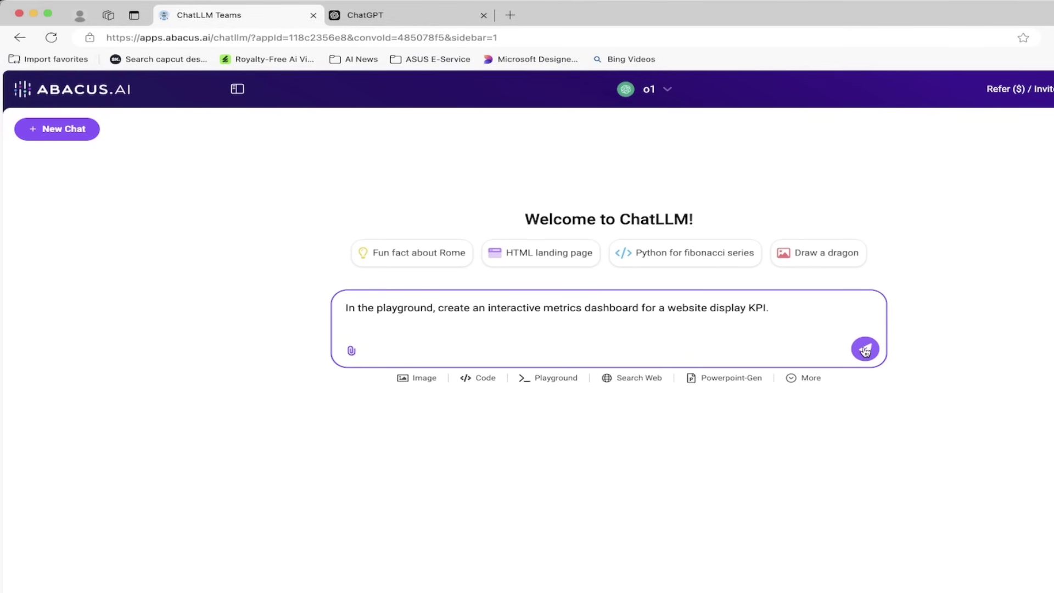
pyautogui.click(865, 351)
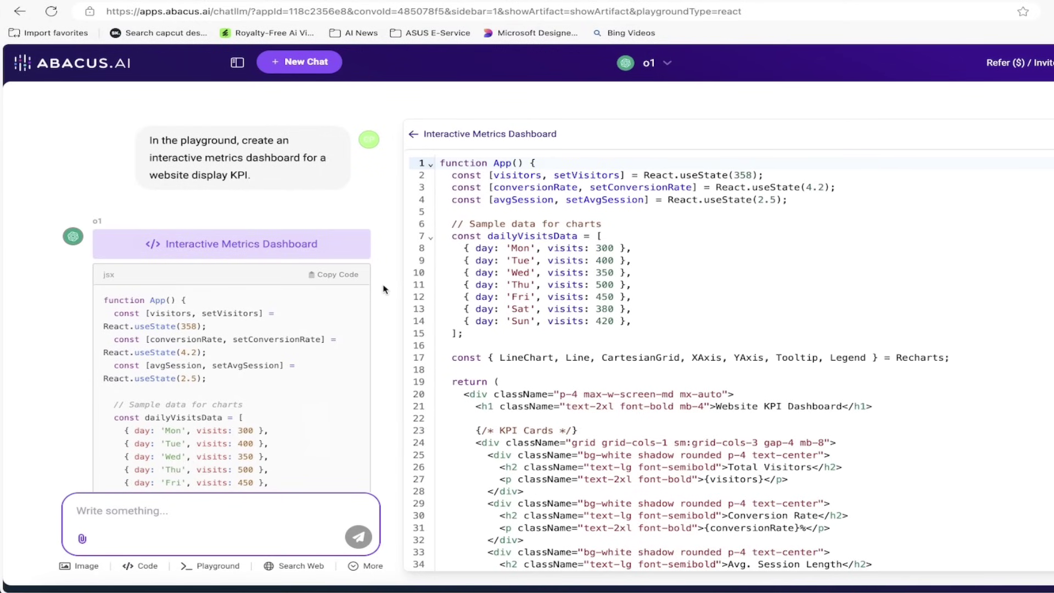
# - Look through the generated Interactive Metrics Dashboard code in the chat and the playground, and show its rendered preview
pyautogui.scroll(-3, 384, 289)
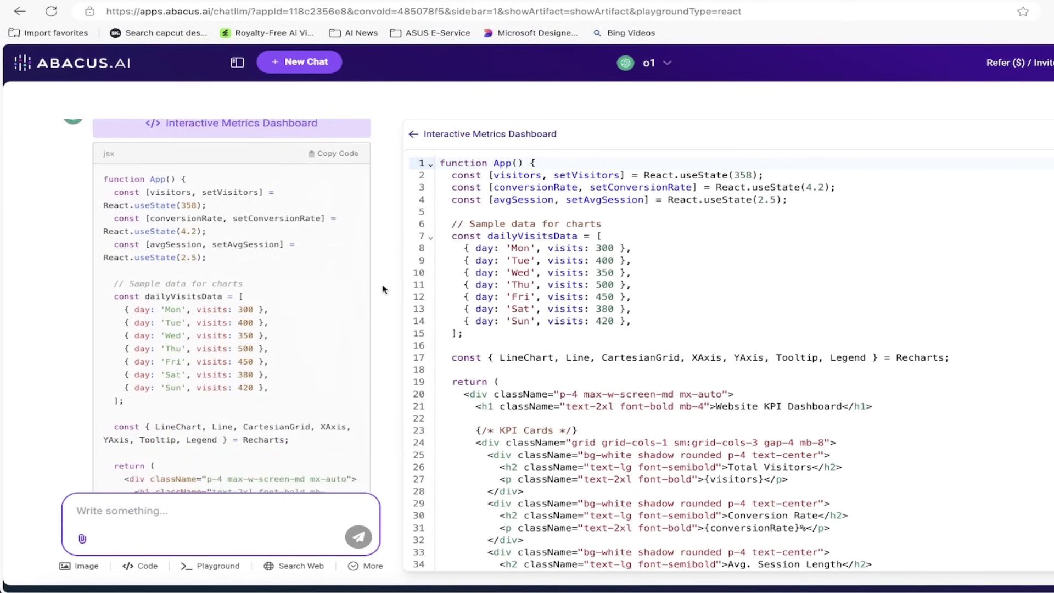
pyautogui.scroll(-2, 224, 214)
pyautogui.scroll(4, 282, 278)
pyautogui.scroll(-3, 289, 280)
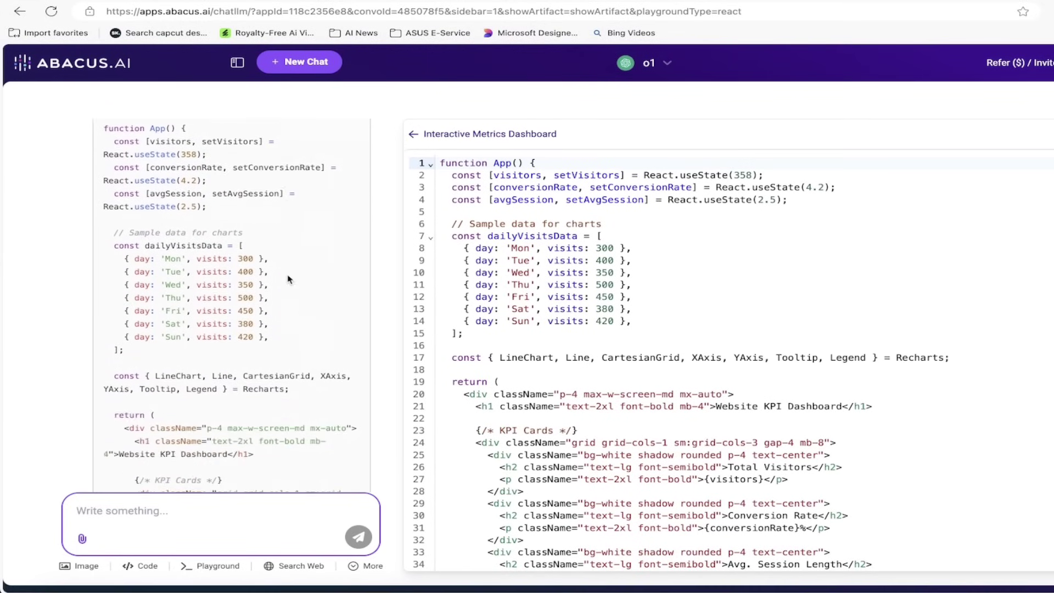
pyautogui.scroll(-5, 290, 279)
pyautogui.scroll(8, 289, 279)
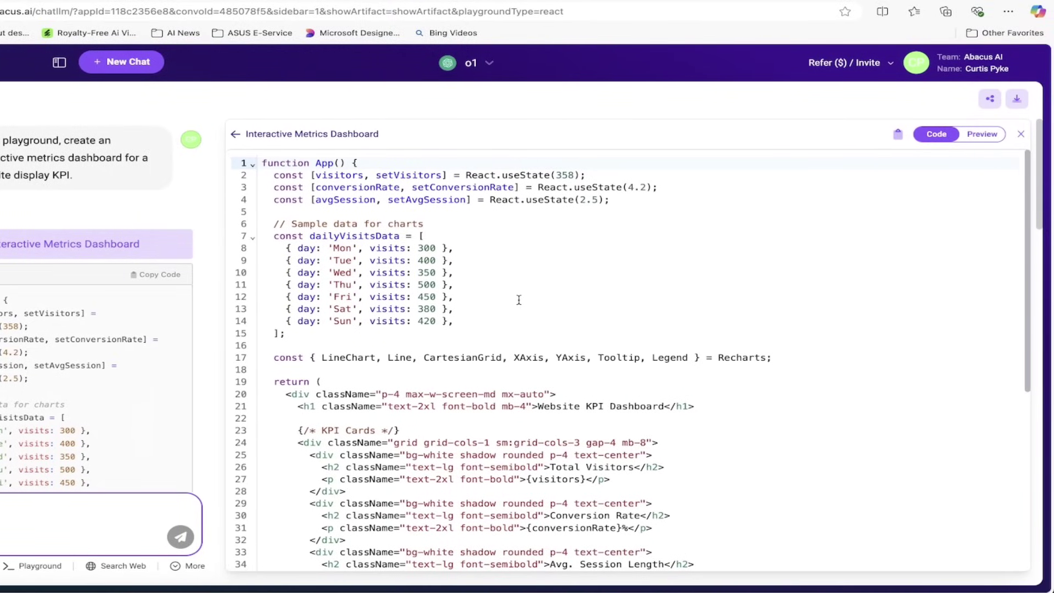
pyautogui.scroll(-5, 422, 266)
pyautogui.scroll(5, 408, 271)
pyautogui.click(982, 135)
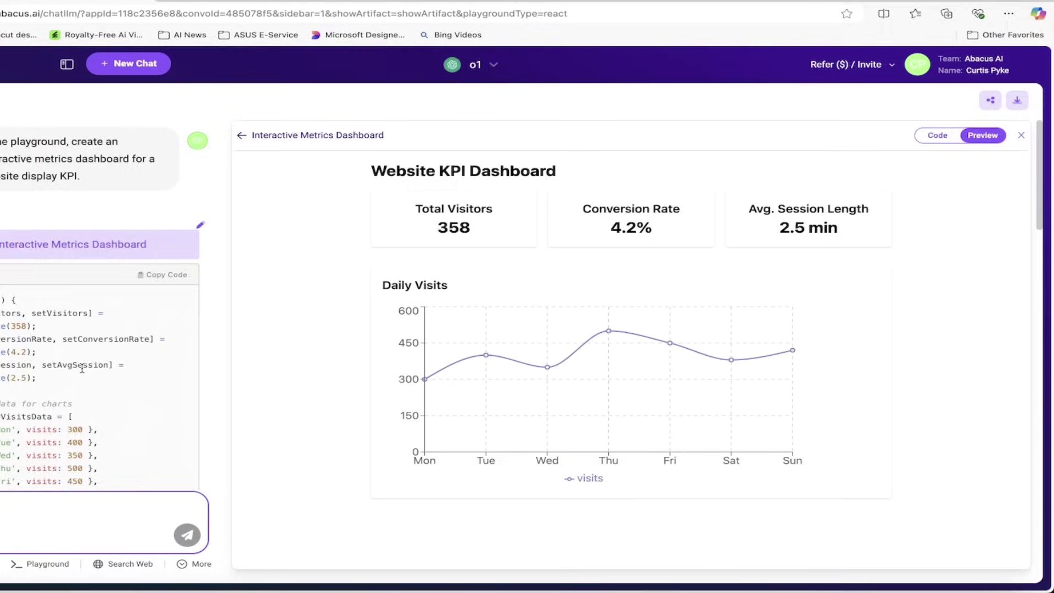
# - Send the follow-up "That's fantastic. Can you make it more advanced? Add more charts and other types of KPI's?"
pyautogui.scroll(-1, 165, 376)
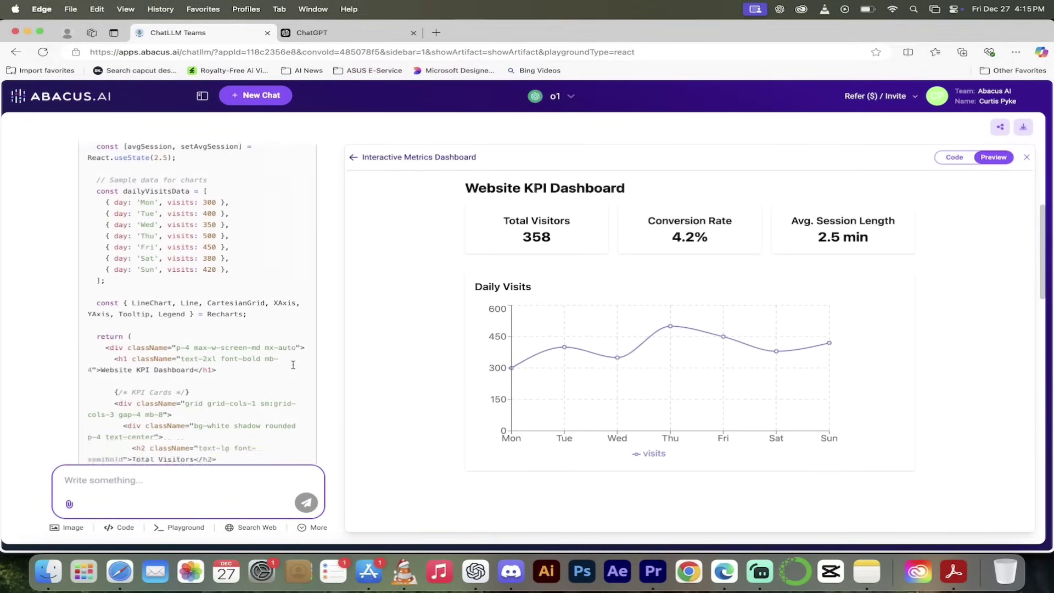
pyautogui.scroll(-10, 294, 365)
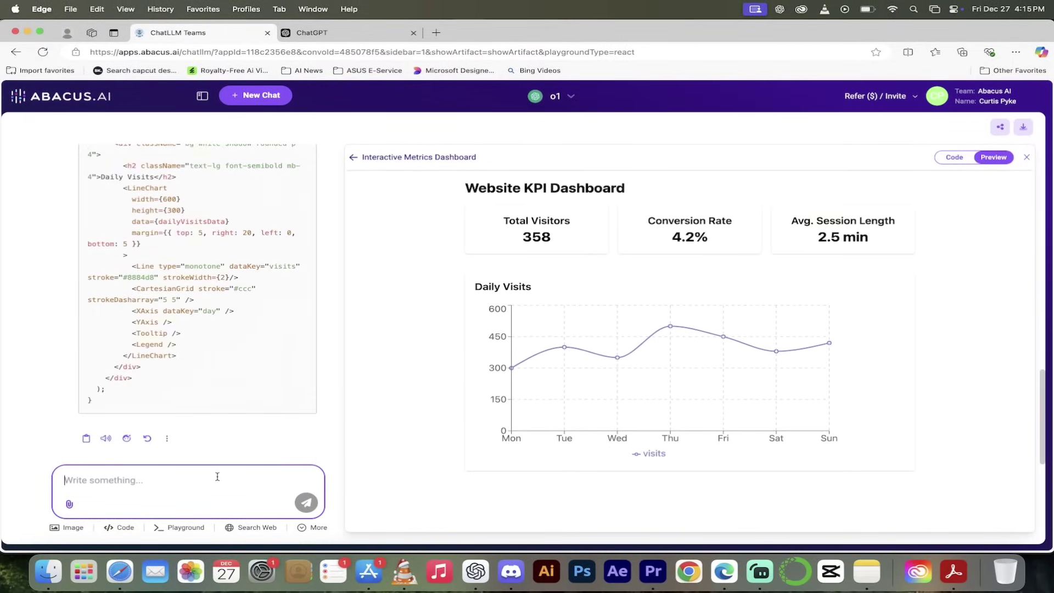
pyautogui.write("That's fantastic.  Can you make it more advanced?  Add more charts and other types of KPIs?")
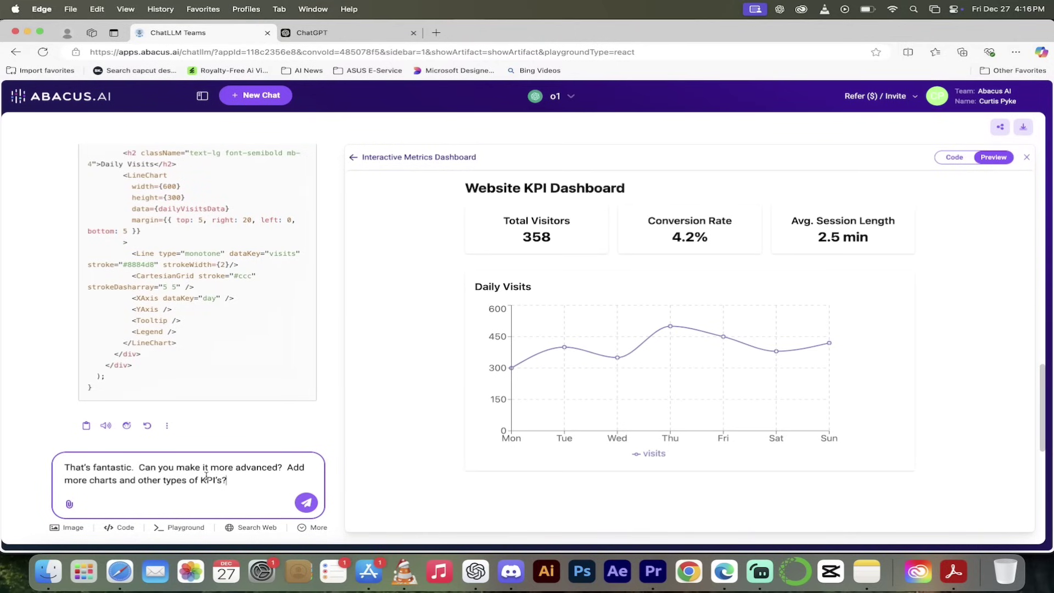
pyautogui.click(306, 504)
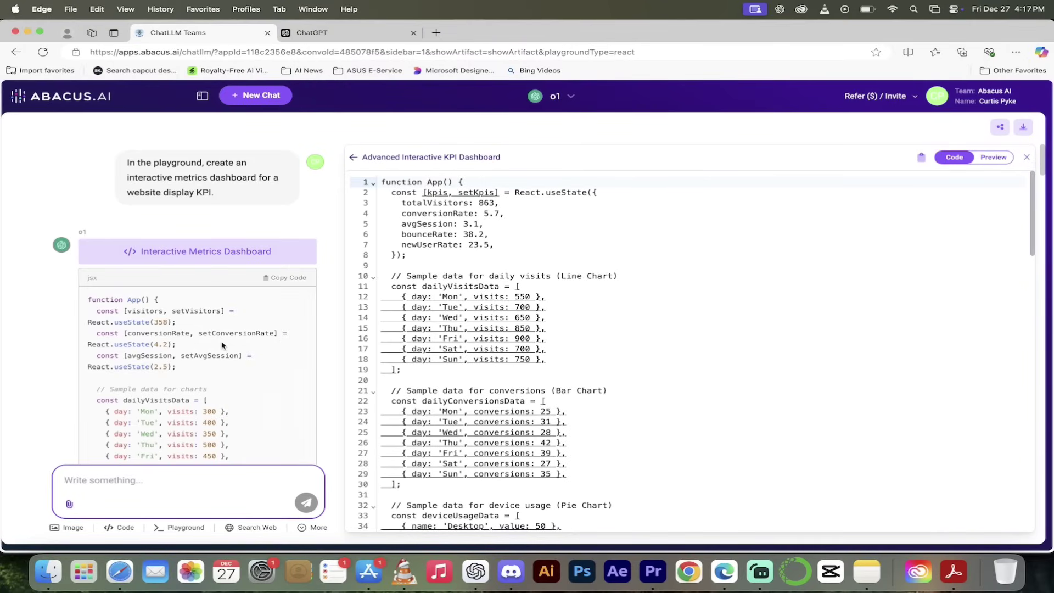
# - Look through the chat from the first dashboard to the end of the Advanced Interactive KPI Dashboard code
pyautogui.scroll(-8, 222, 345)
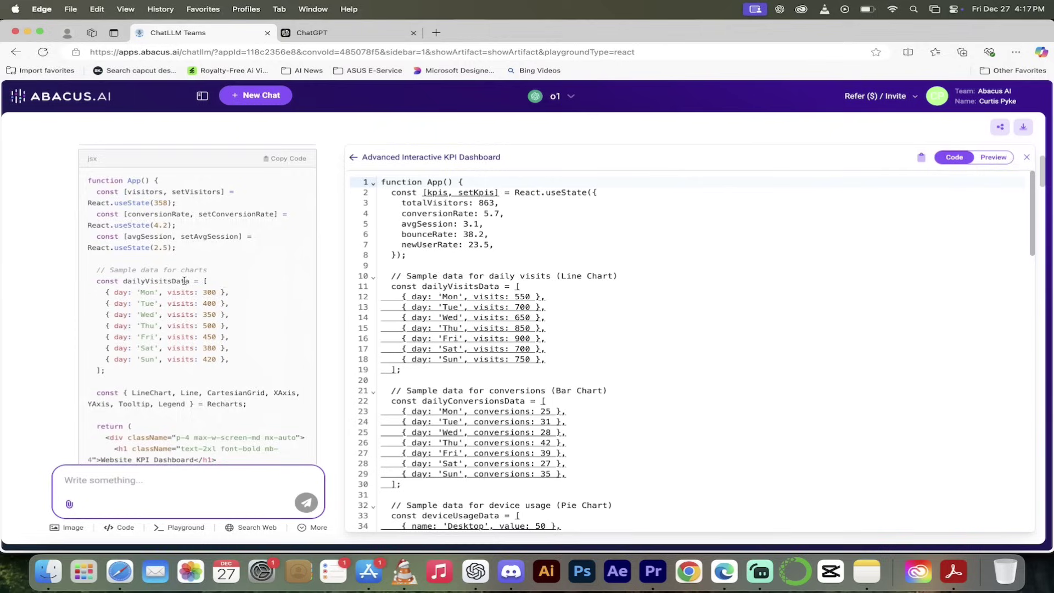
pyautogui.scroll(-15, 184, 281)
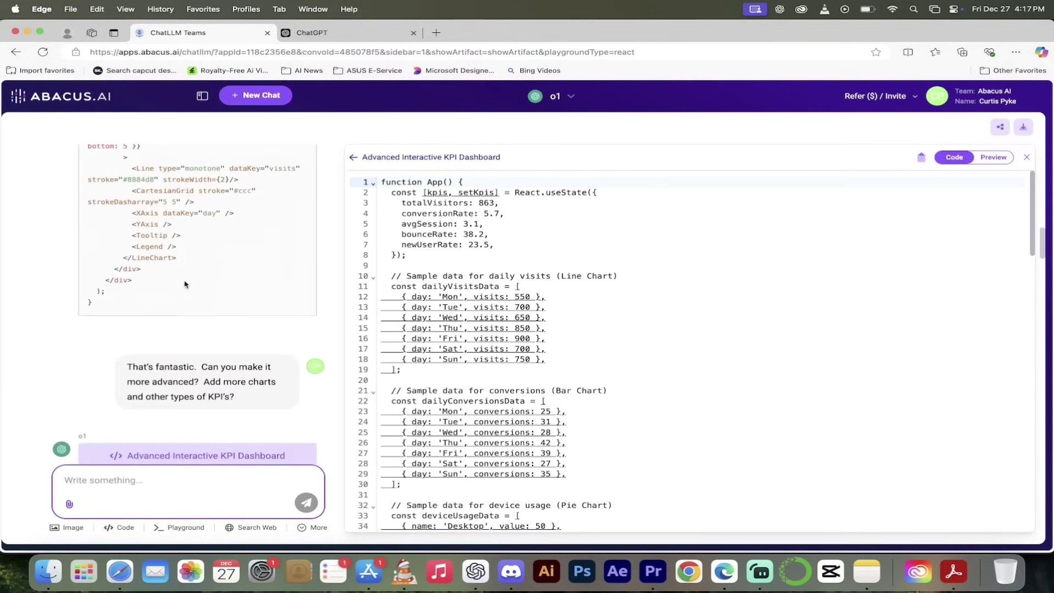
pyautogui.scroll(-2, 185, 283)
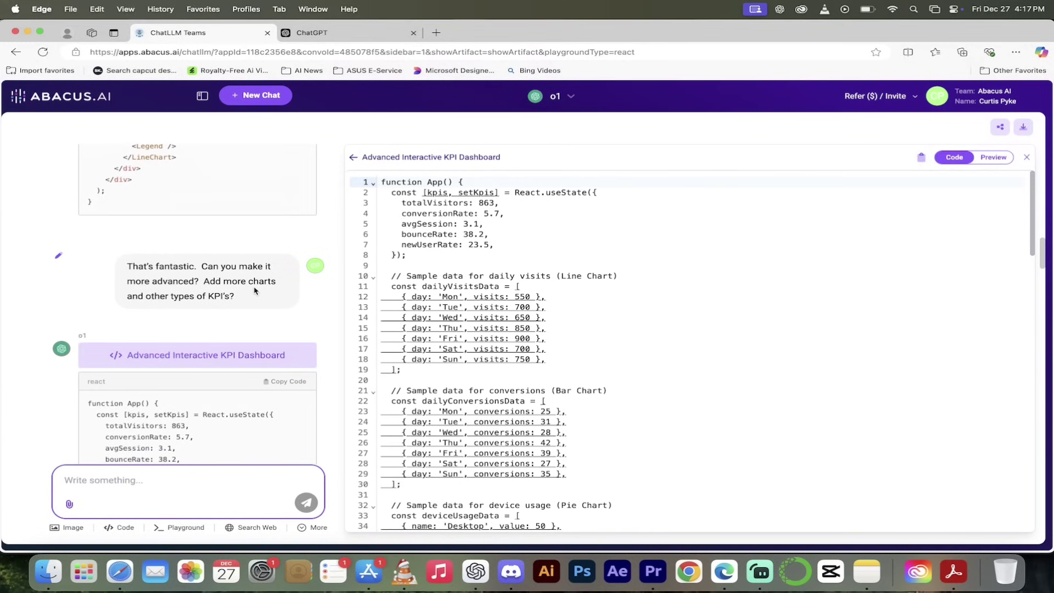
pyautogui.scroll(-8, 254, 291)
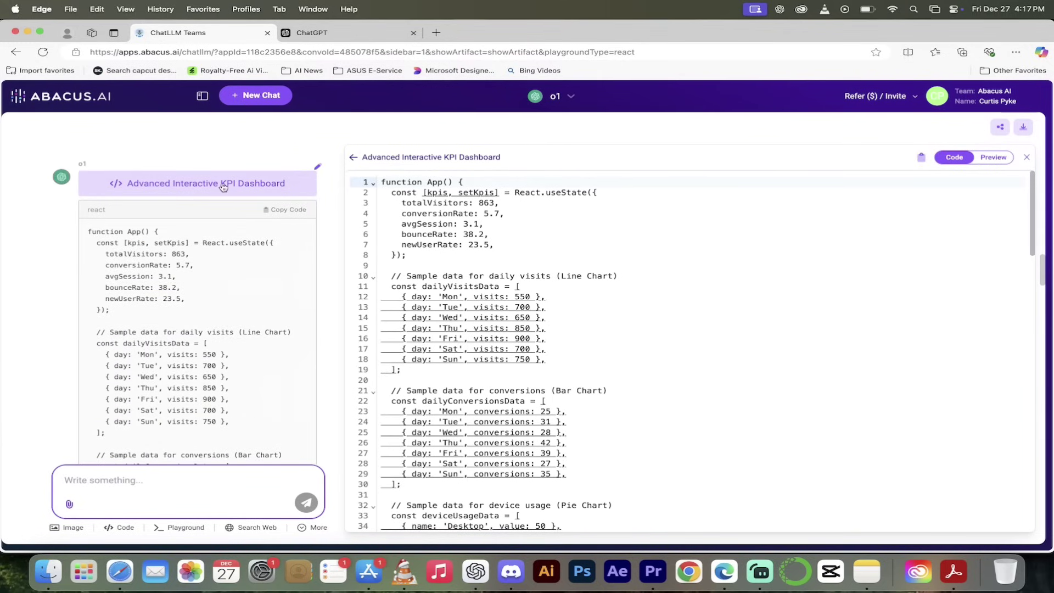
pyautogui.scroll(-5, 218, 335)
pyautogui.scroll(-20, 218, 335)
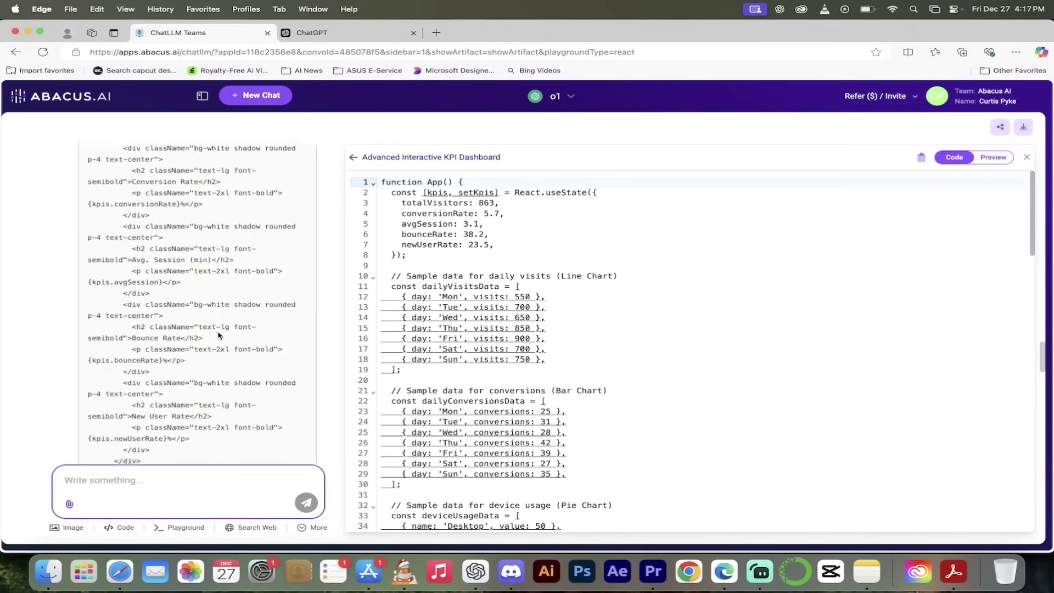
pyautogui.scroll(-10, 219, 335)
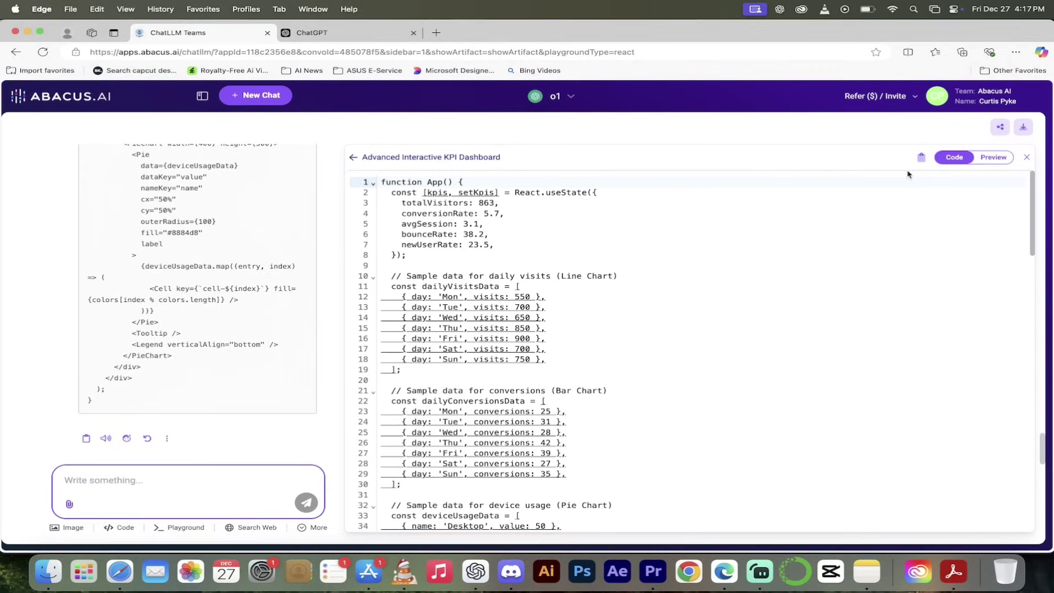
# - Show the rendered preview of the Advanced Interactive KPI Dashboard and look over its KPI cards and charts
pyautogui.click(989, 158)
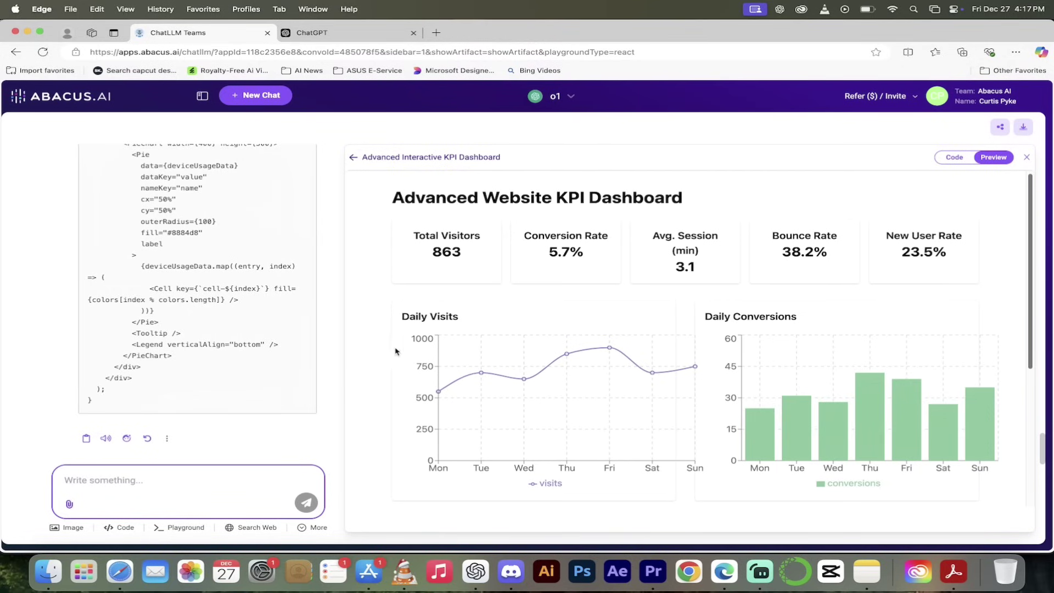
pyautogui.scroll(-2, 363, 373)
pyautogui.scroll(-5, 362, 373)
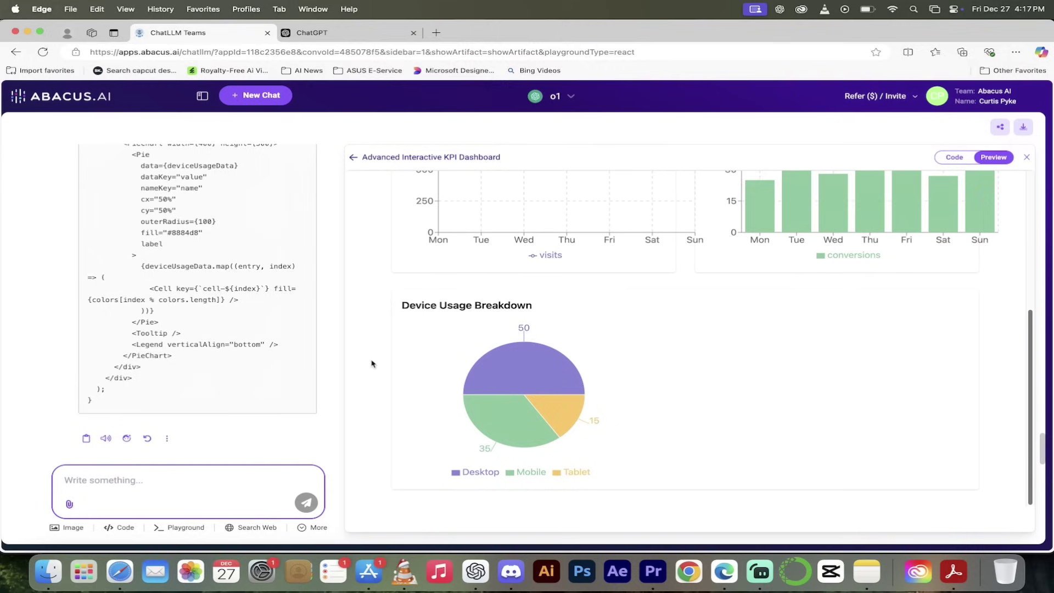
pyautogui.scroll(7, 372, 363)
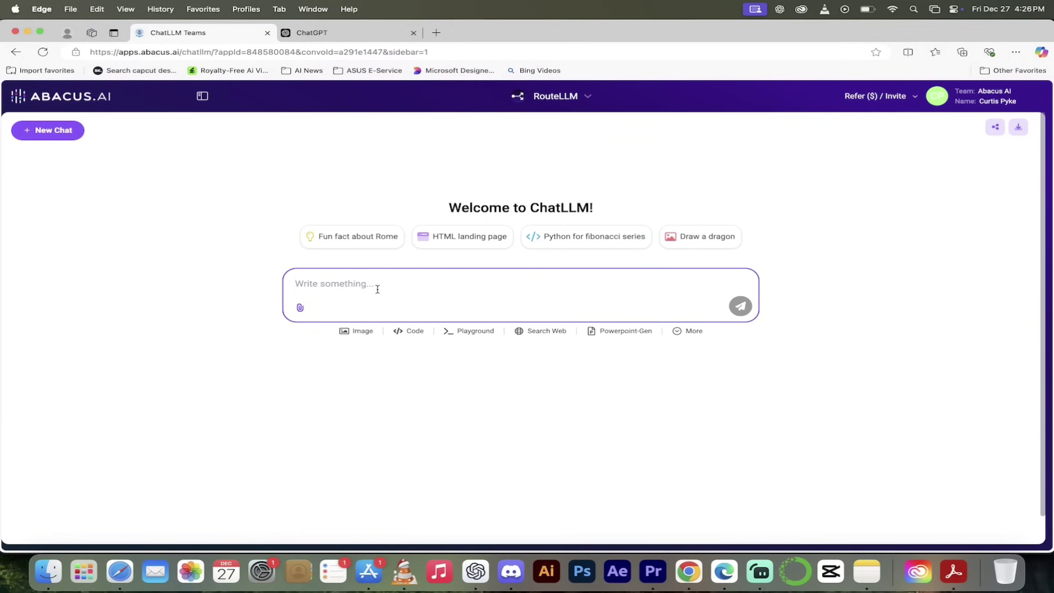
# - Send RouteLLM the word problem about a 9-kilometer walk with a coffee shop stop, asking for the total minutes at s+\frac{1}{2} km/h, and read the solution
pyautogui.write('Every morning Aya goes for a $9$-kilometer-long walk and stops at a coffee shop afterwards. When she walks at a constant speed of $s$ kilometers per hour, the walk takes her 4 hours, including $t$ minutes spent in the coffee shop. When she walks $s+2$ kilometers per hour, the walk takes her 2 hours and 24 minutes, including $t$ minutes spent in the coffee shop. Suppose Aya walks at $s+\\frac{1}{2}$ kilometers per hour. Find the number of minutes the walk takes her, including the $t$ minutes spent in the coffee shop.')
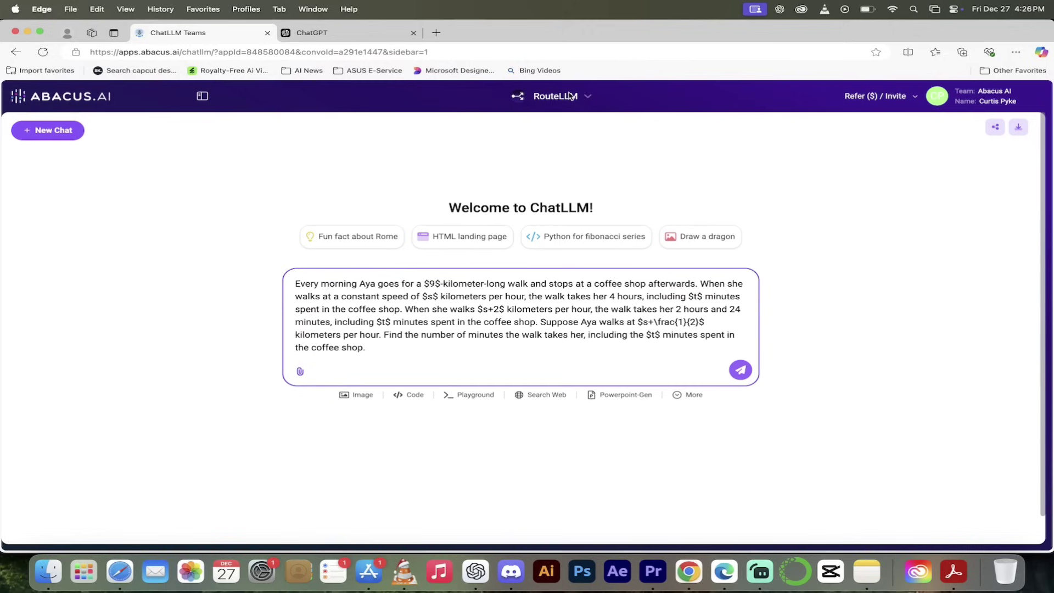
pyautogui.click(740, 370)
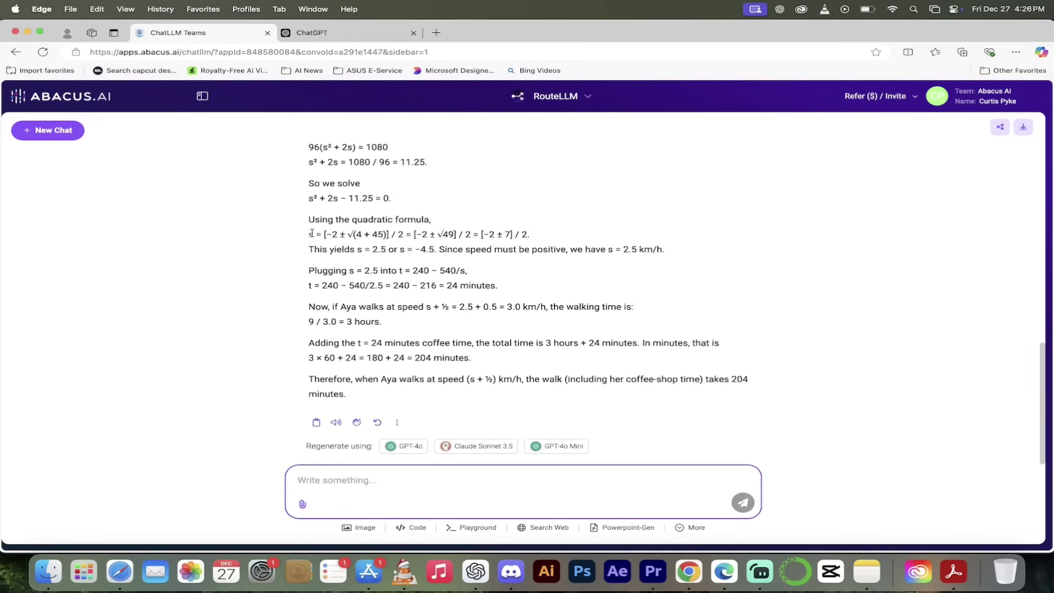
pyautogui.scroll(15, 312, 232)
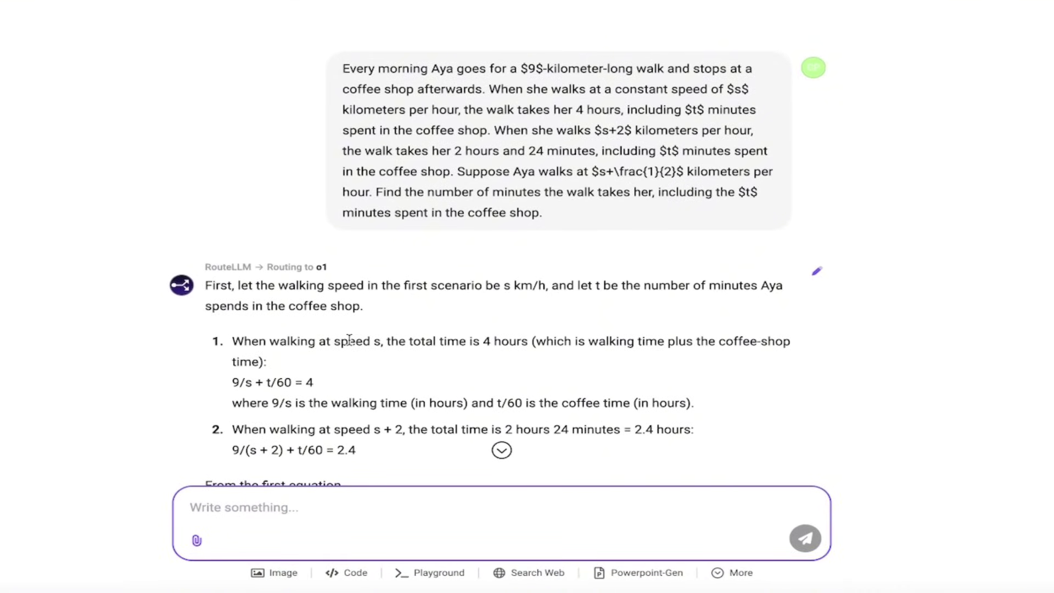
pyautogui.scroll(-2, 349, 340)
pyautogui.scroll(2, 349, 341)
pyautogui.scroll(-2, 349, 340)
pyautogui.scroll(2, 351, 344)
pyautogui.scroll(-2, 351, 344)
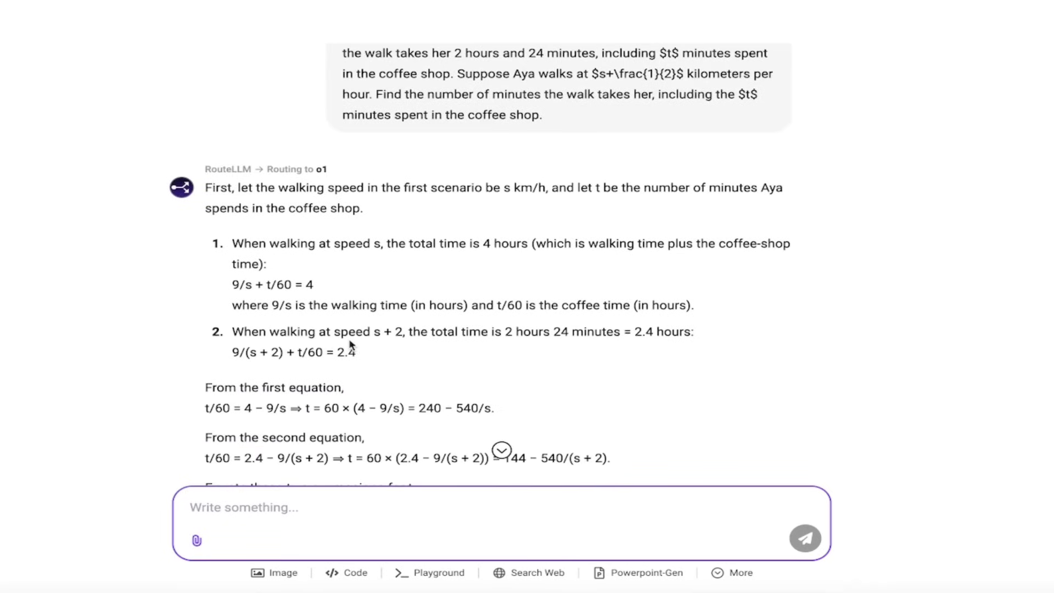
pyautogui.scroll(-2, 349, 343)
pyautogui.scroll(4, 343, 338)
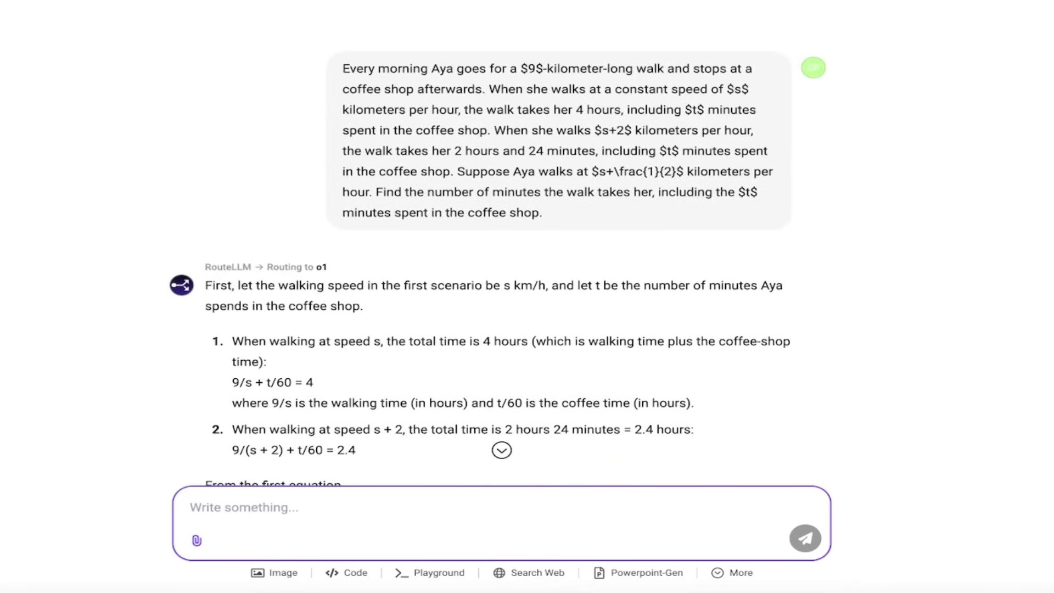
# - Look at the list of available models, close it with RouteLLM kept, and review the routed model and first equations of the answer
pyautogui.hotkey('ctrl', 'k')
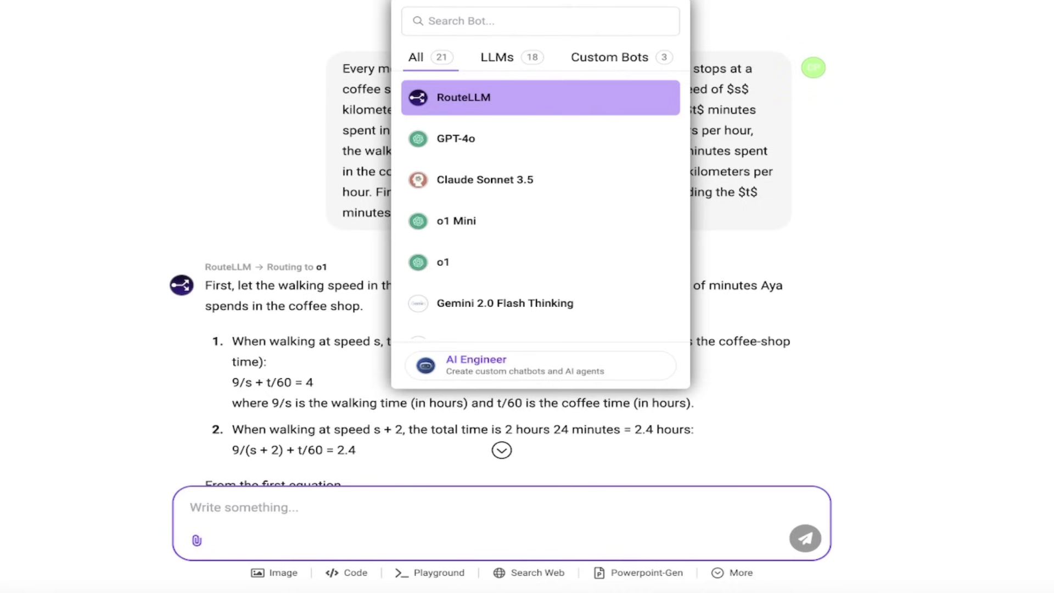
pyautogui.press('Escape')
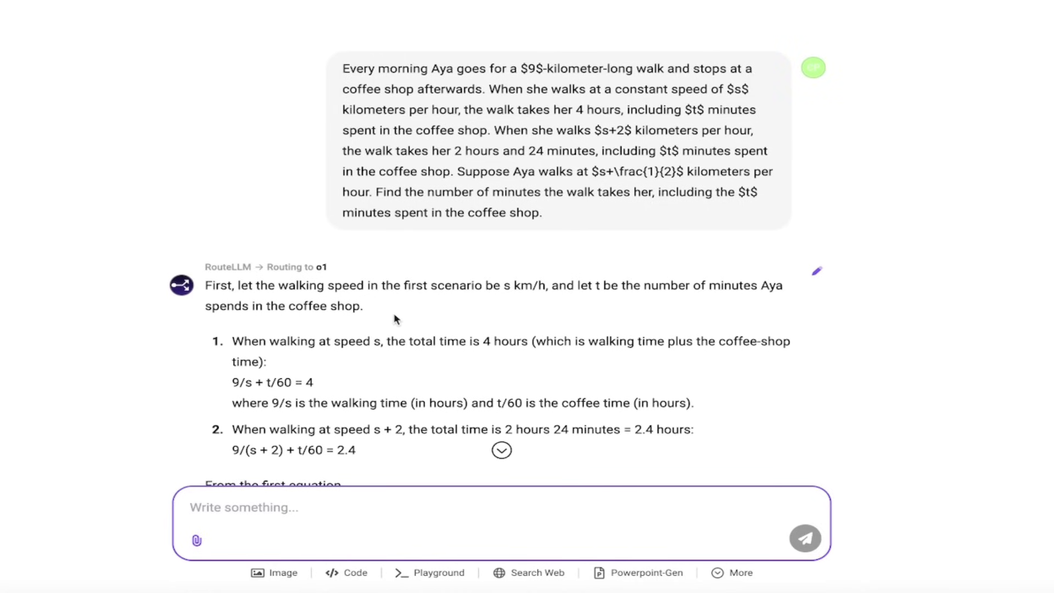
pyautogui.scroll(-2, 394, 315)
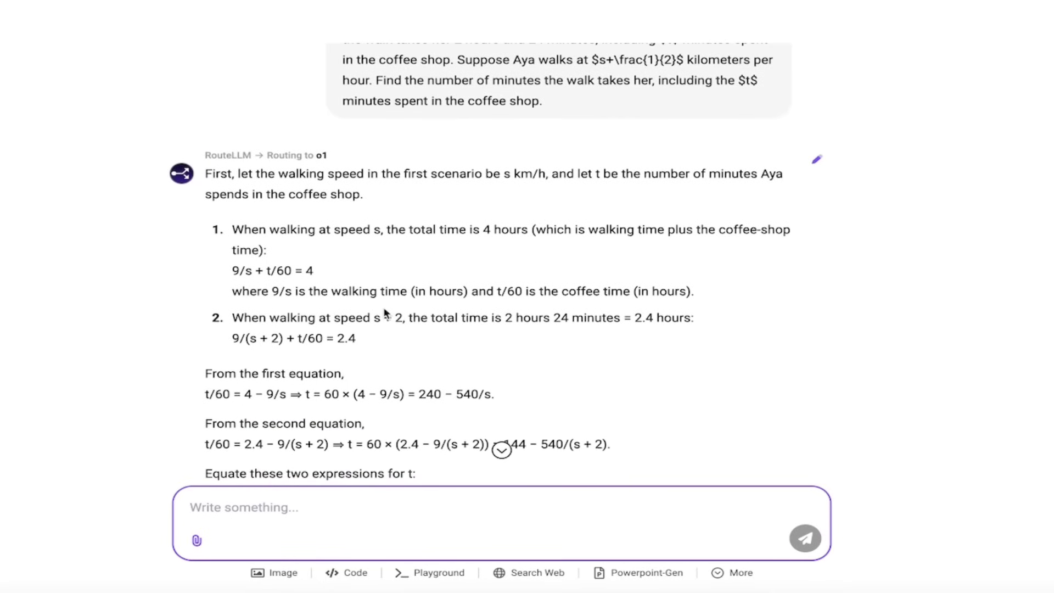
pyautogui.scroll(2, 385, 313)
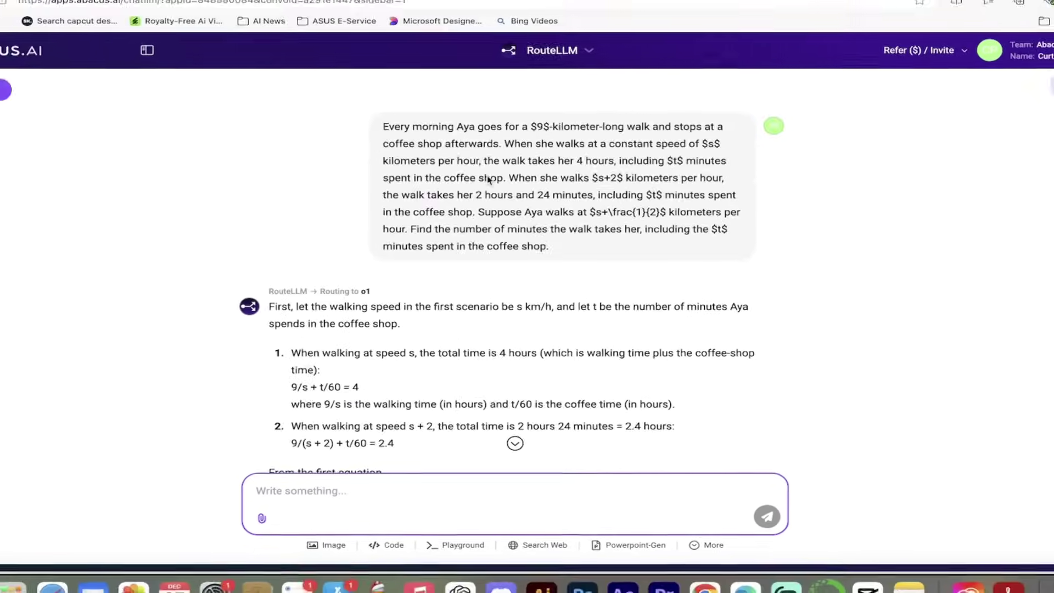
# - Regenerate the answer to the walking problem using Claude Sonnet 3.5
pyautogui.scroll(-15, 441, 367)
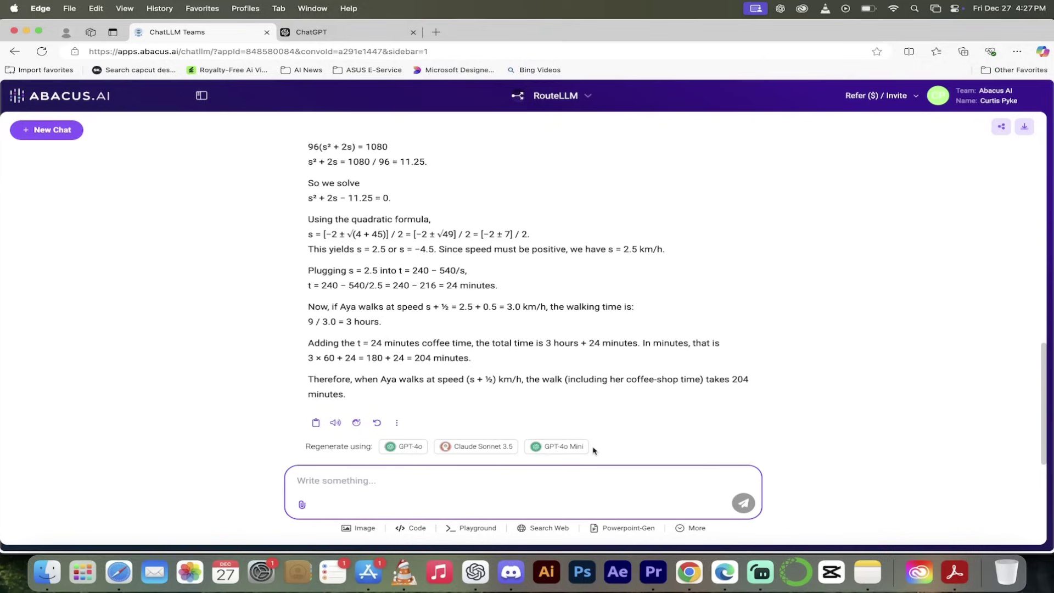
pyautogui.click(502, 451)
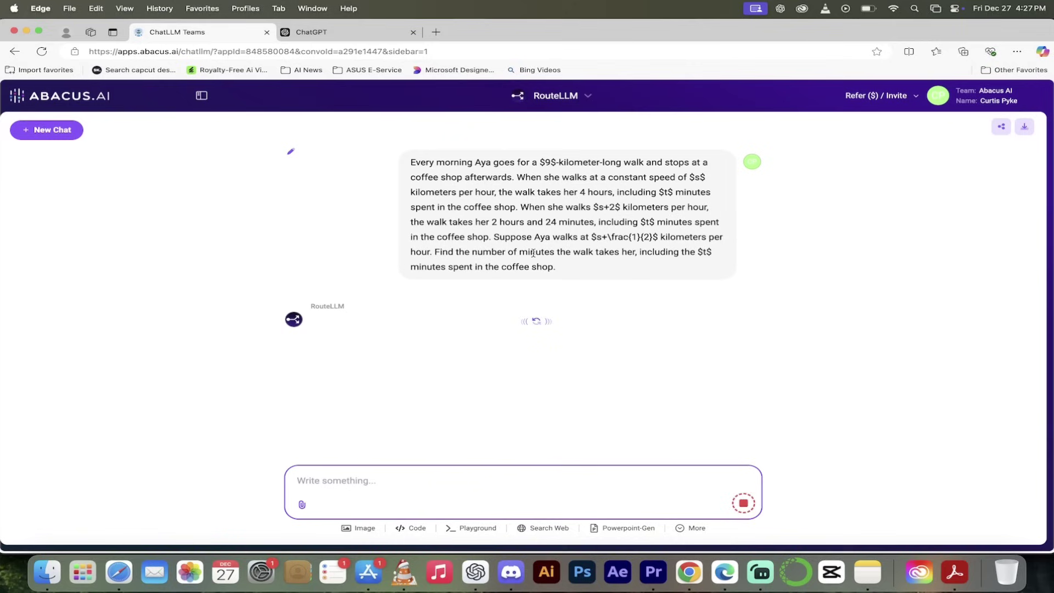